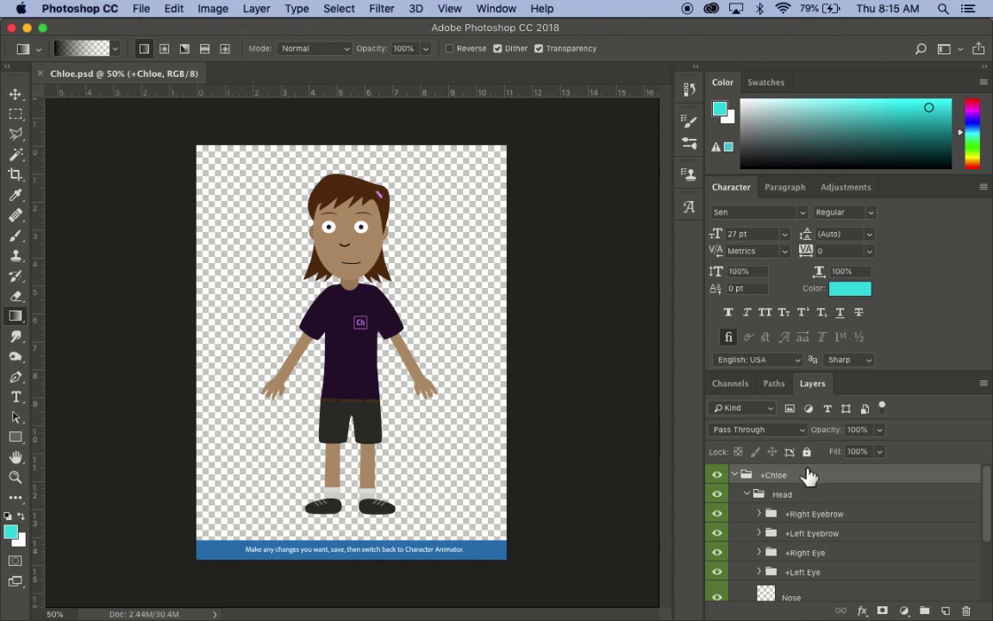
Rename the top-level +Chloe layer group as +YourName
double_click(780, 475)
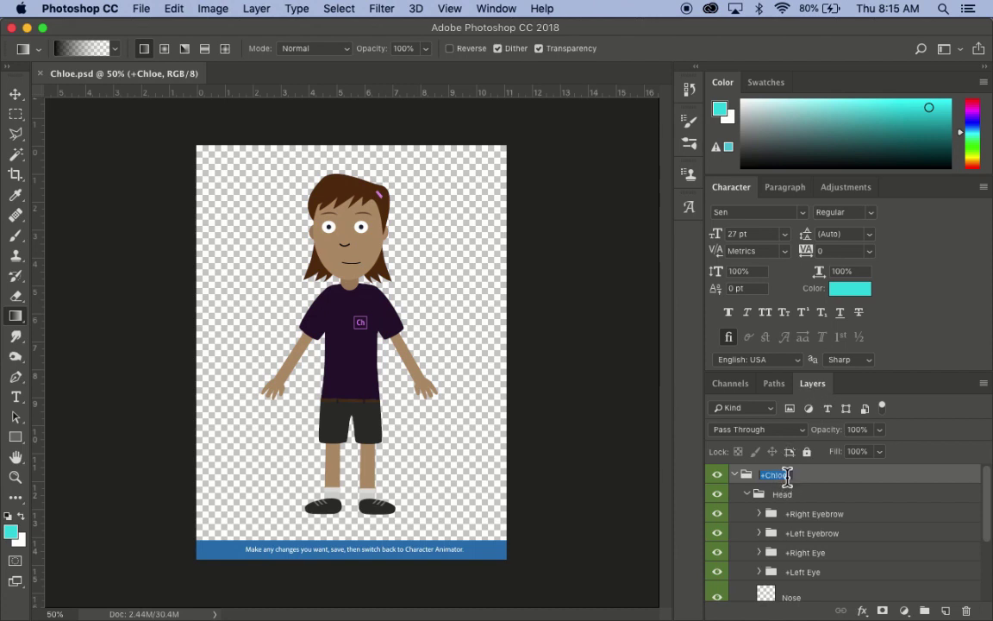
click(787, 475)
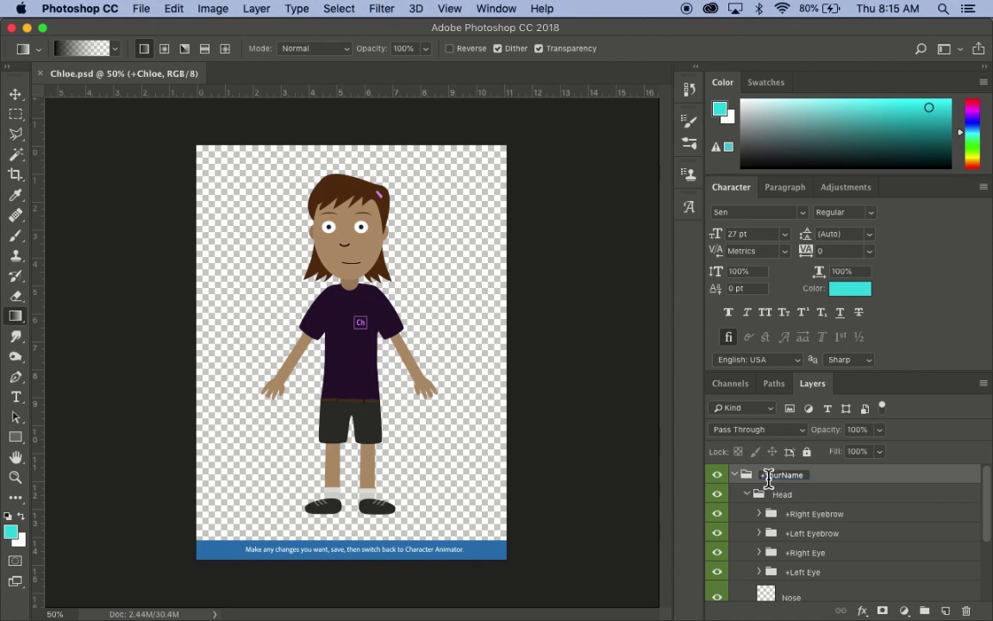
key(Return)
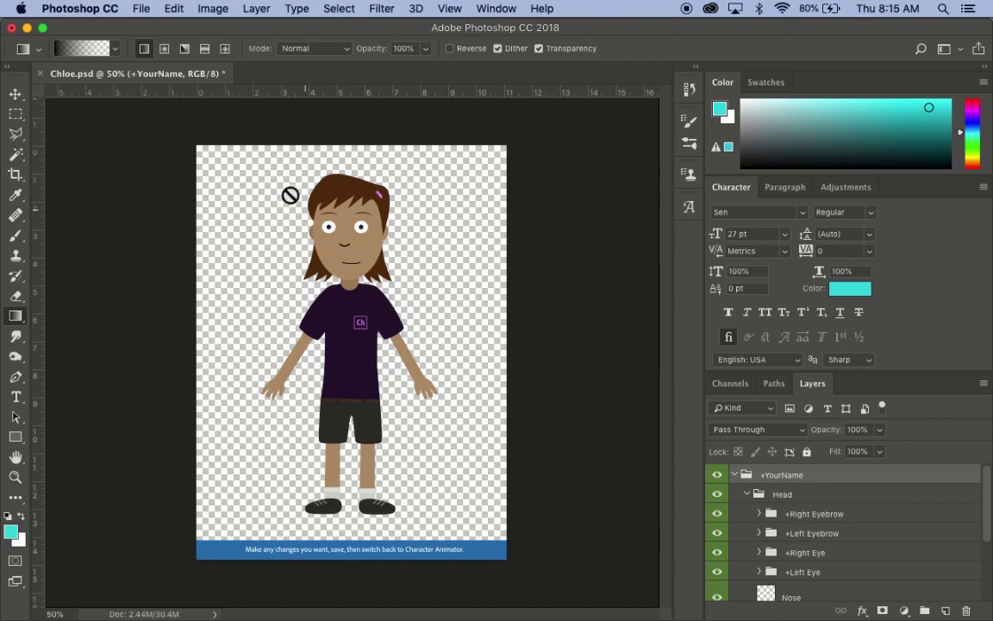
Save the document as YourName_Character.psd in the CharacterAnimator folder on the Desktop, keeping Maximize Compatibility on
click(142, 11)
click(170, 173)
scroll(371, 248, left, 10)
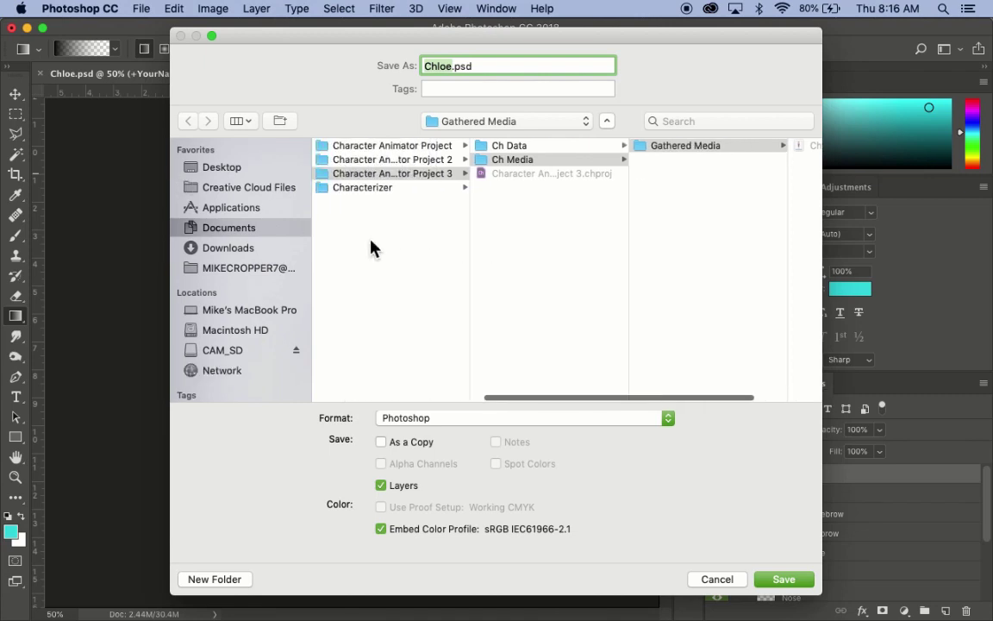
click(249, 172)
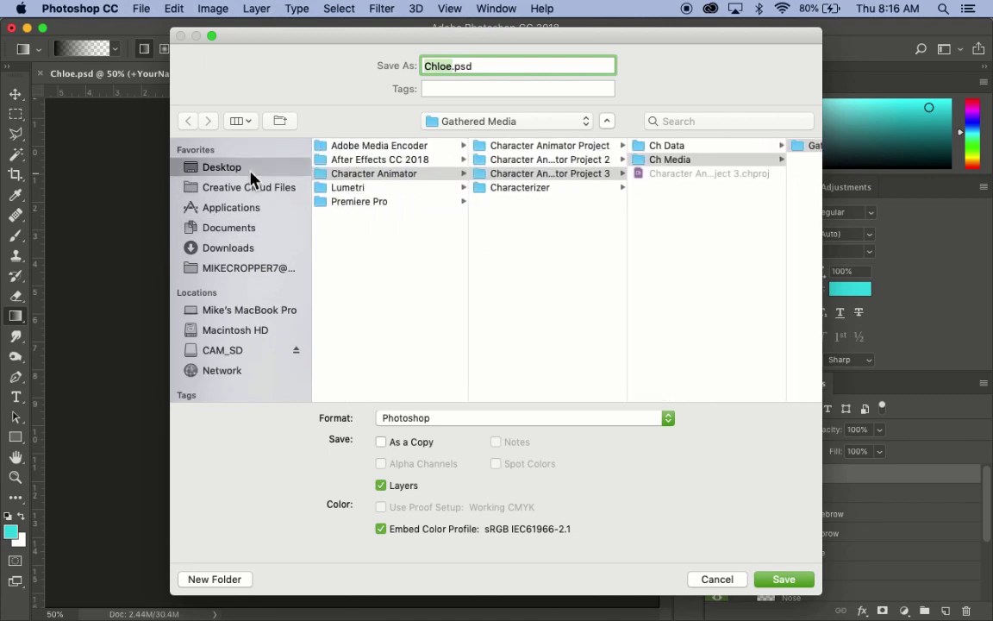
scroll(370, 271, down, 10)
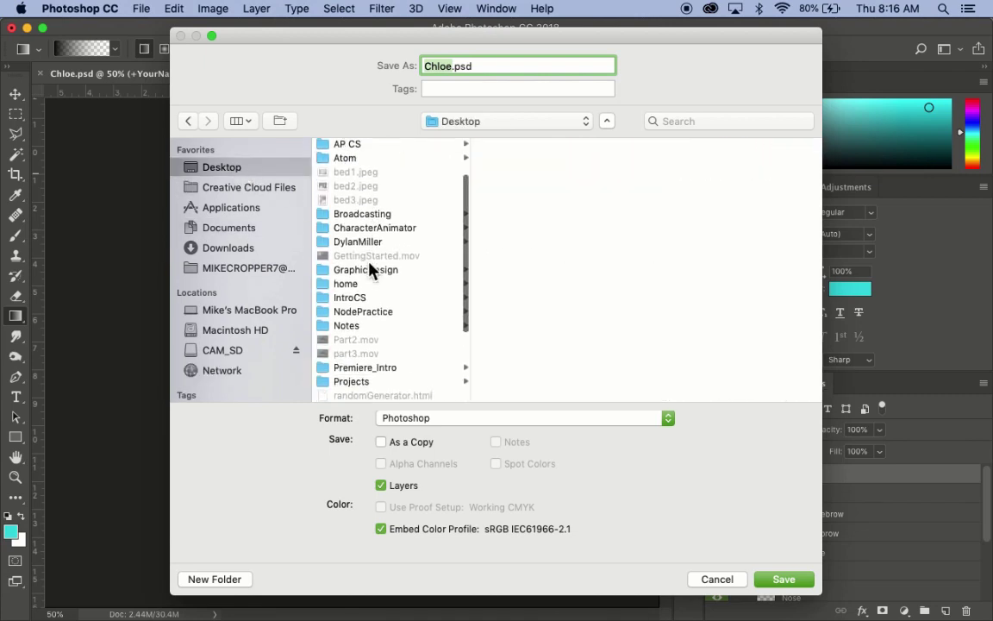
scroll(370, 270, up, 4)
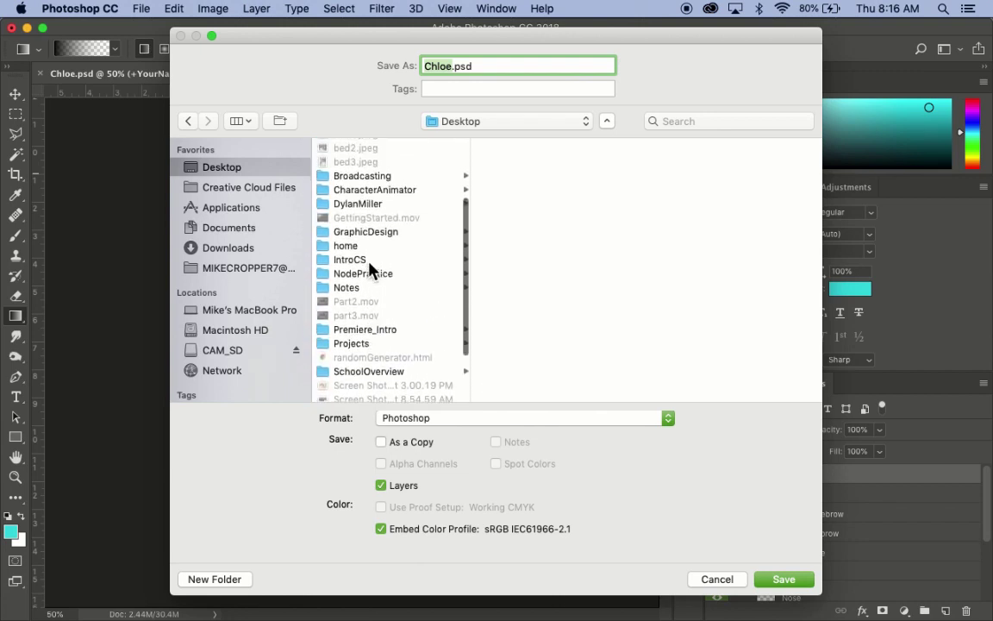
click(350, 190)
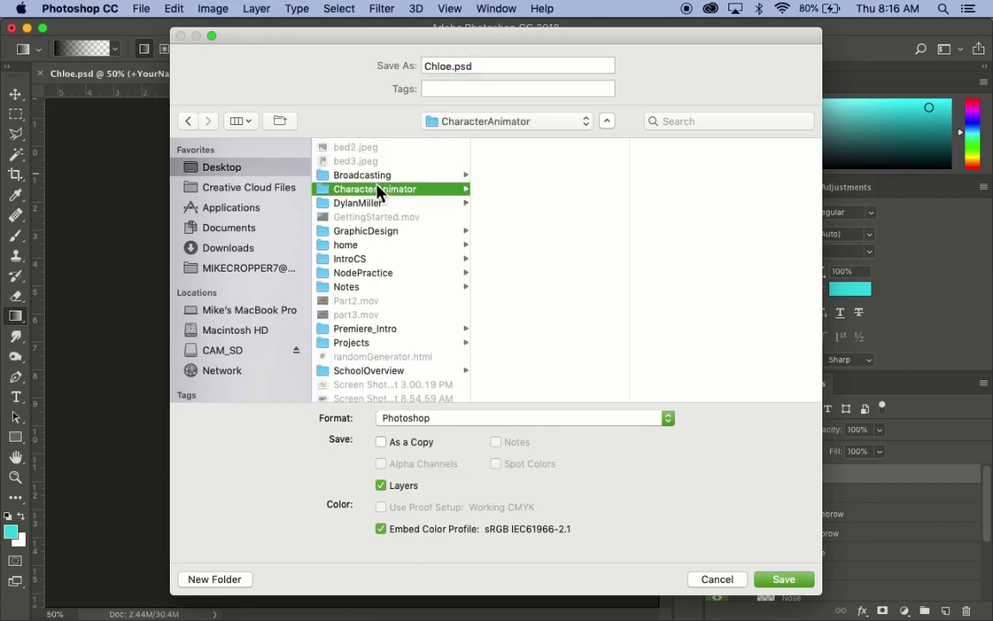
drag(453, 70, 424, 71)
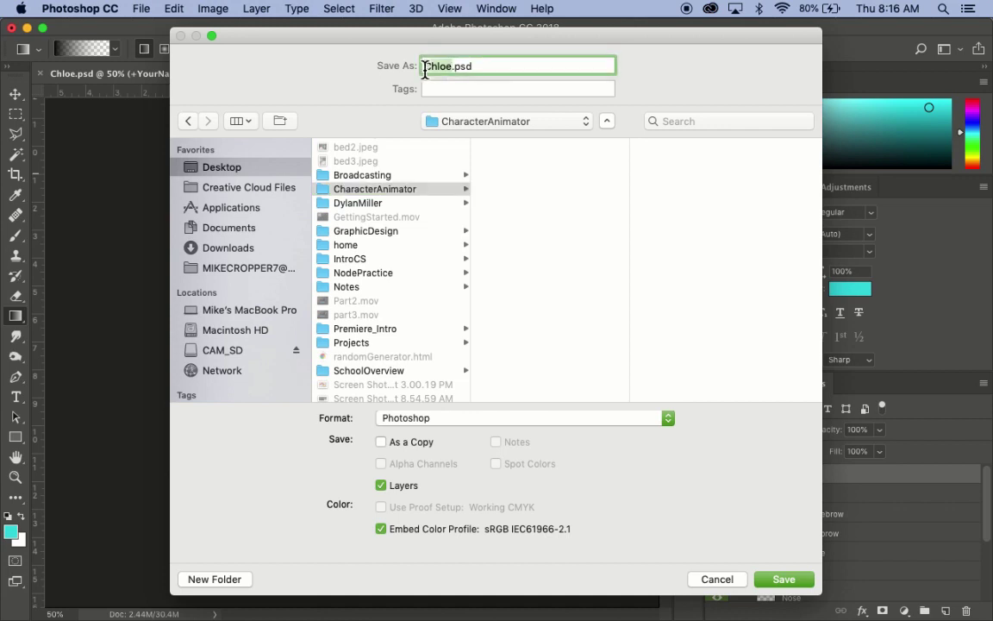
text(YourName_Character)
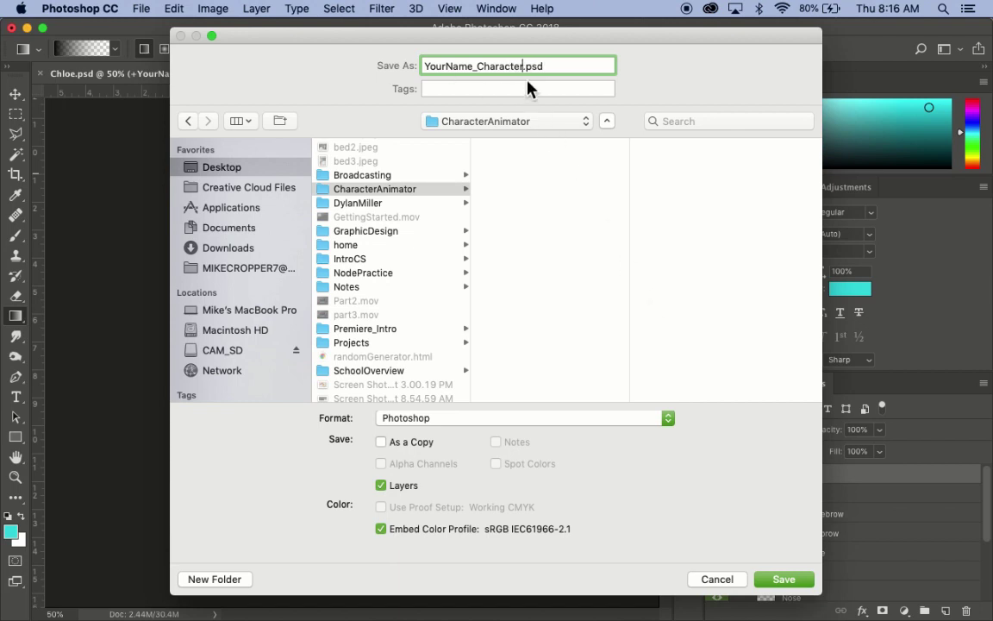
click(784, 579)
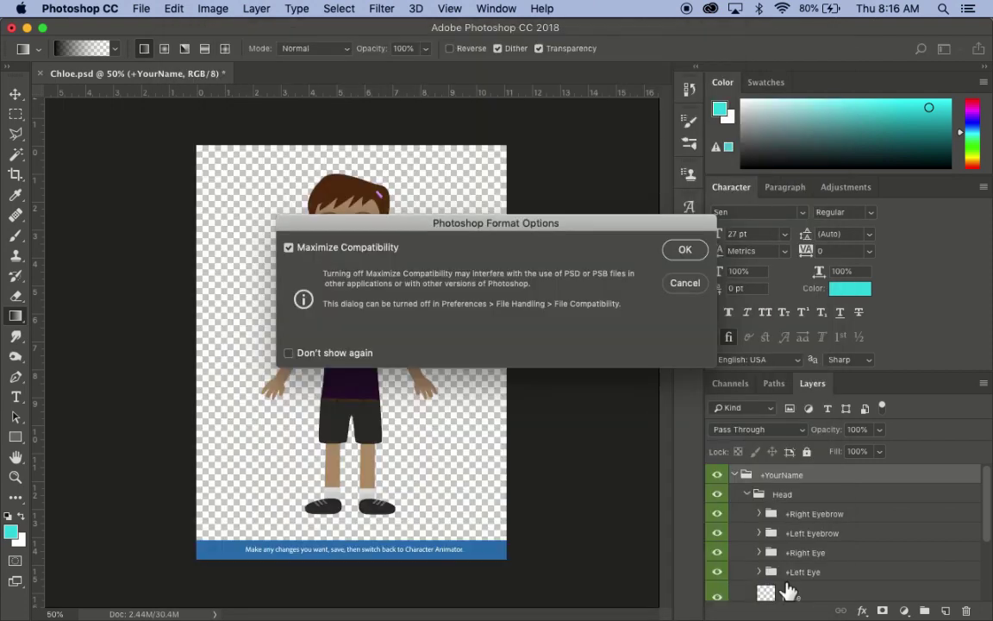
click(692, 251)
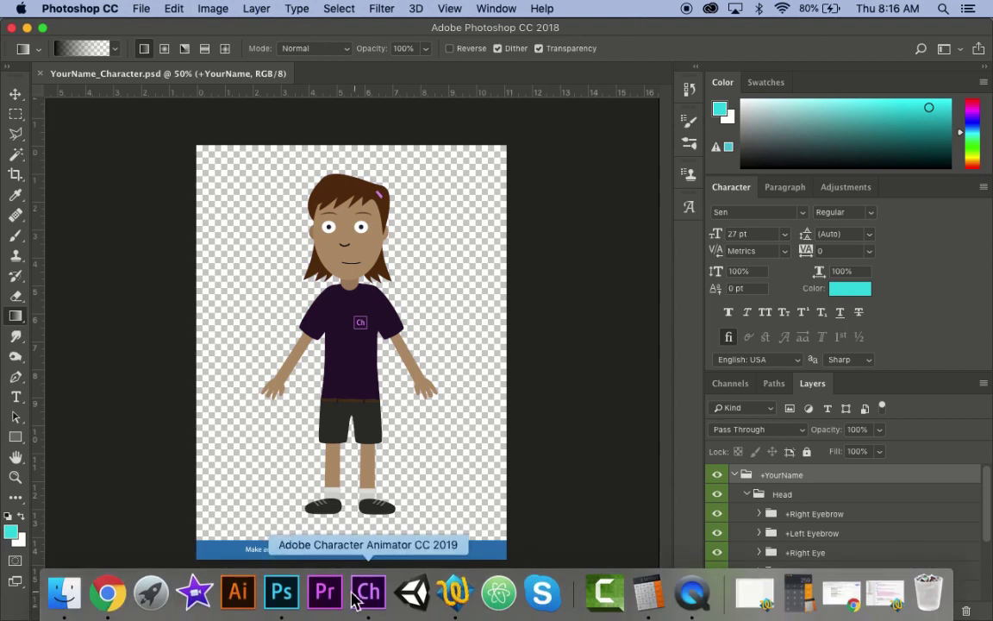
Switch to Character Animator, import YourName_Character.psd from the Desktop's CharacterAnimator folder and add the puppet to a new scene
click(370, 593)
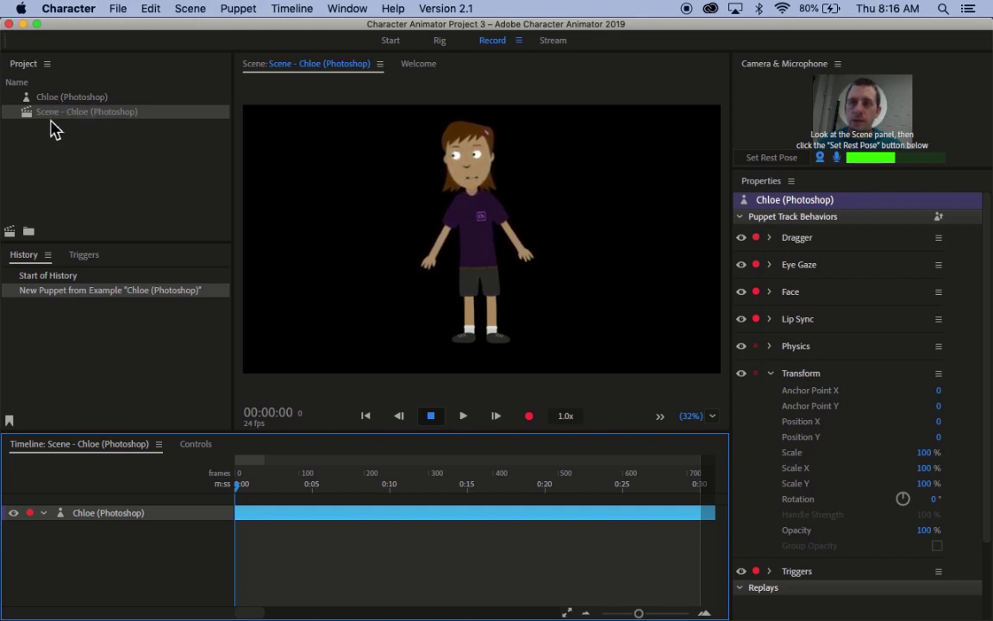
click(126, 10)
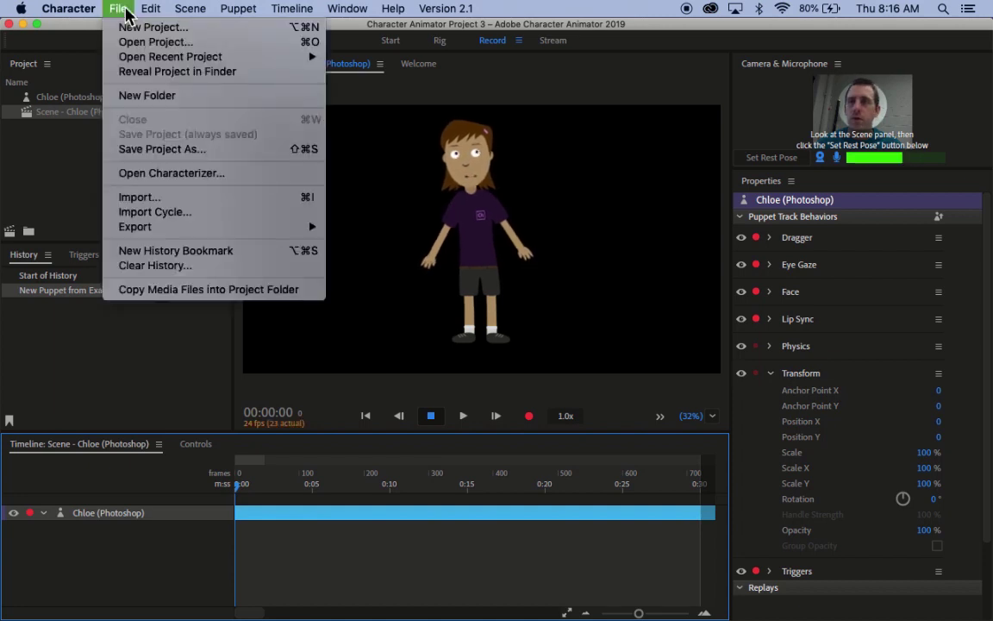
click(154, 198)
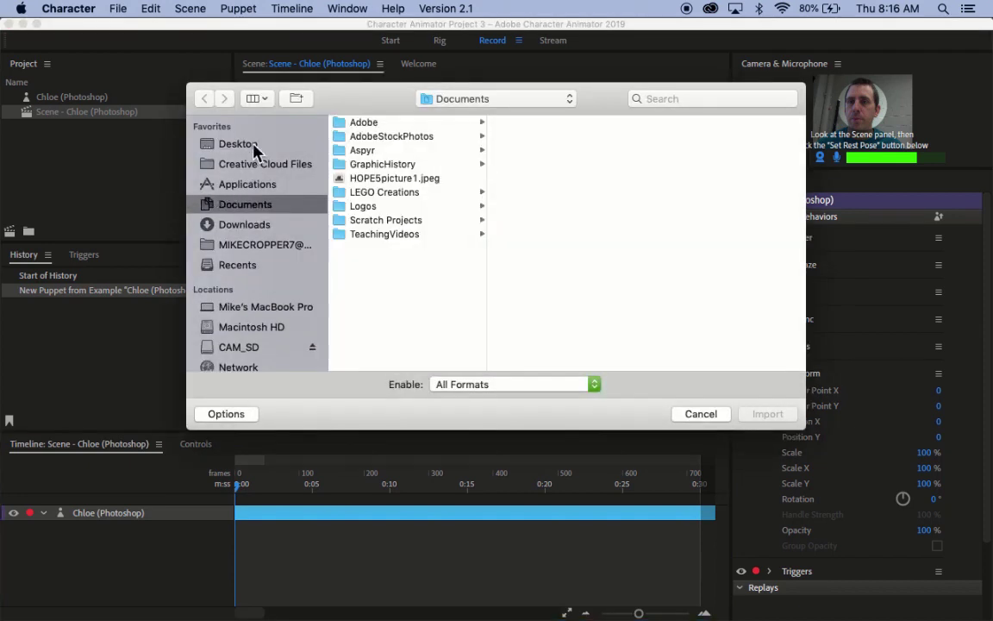
click(253, 146)
scroll(415, 316, down, 2)
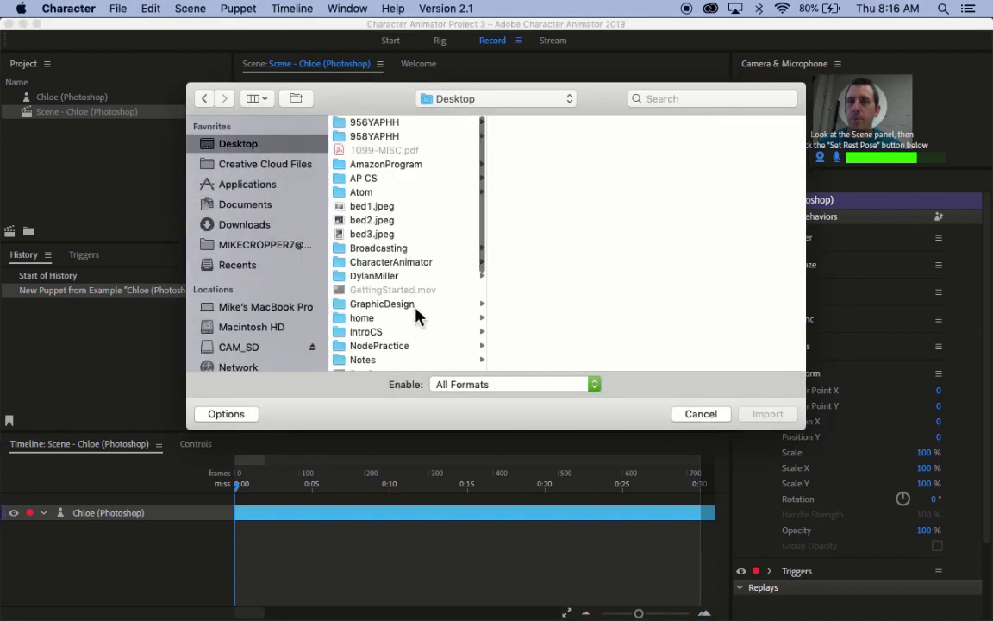
click(391, 234)
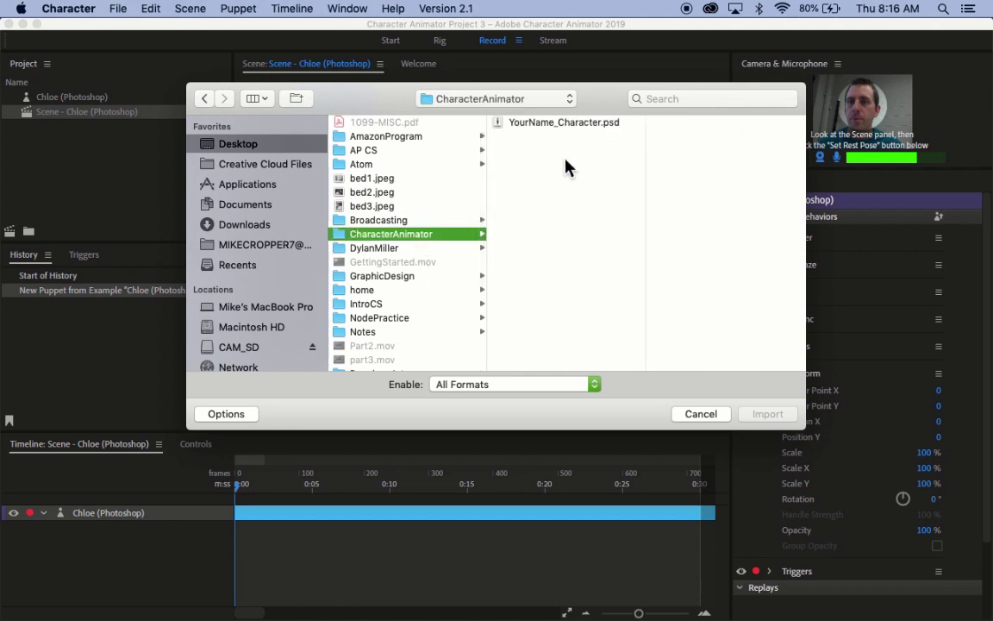
click(577, 125)
double_click(577, 126)
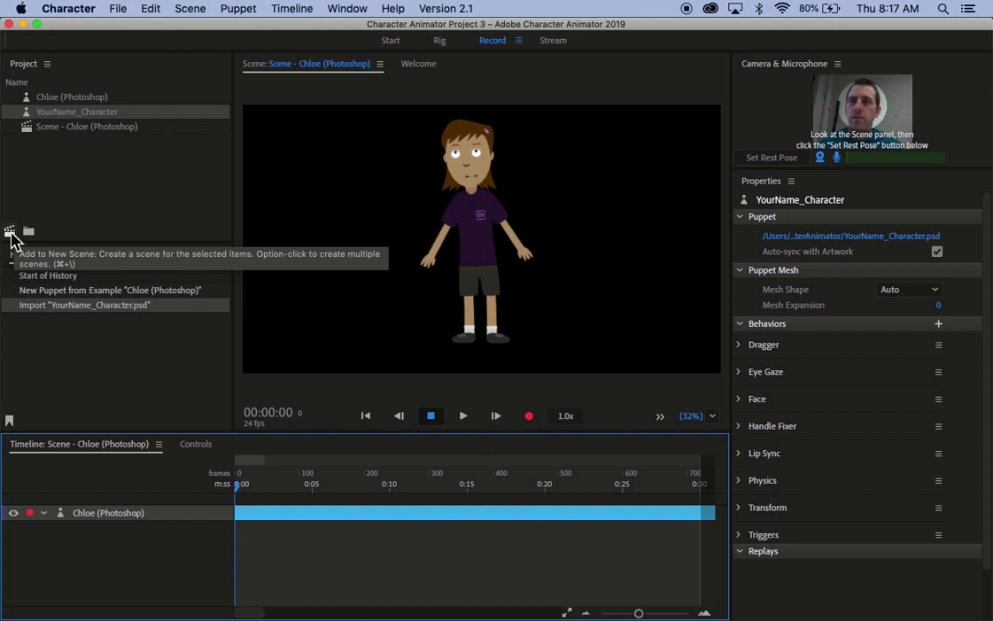
click(10, 233)
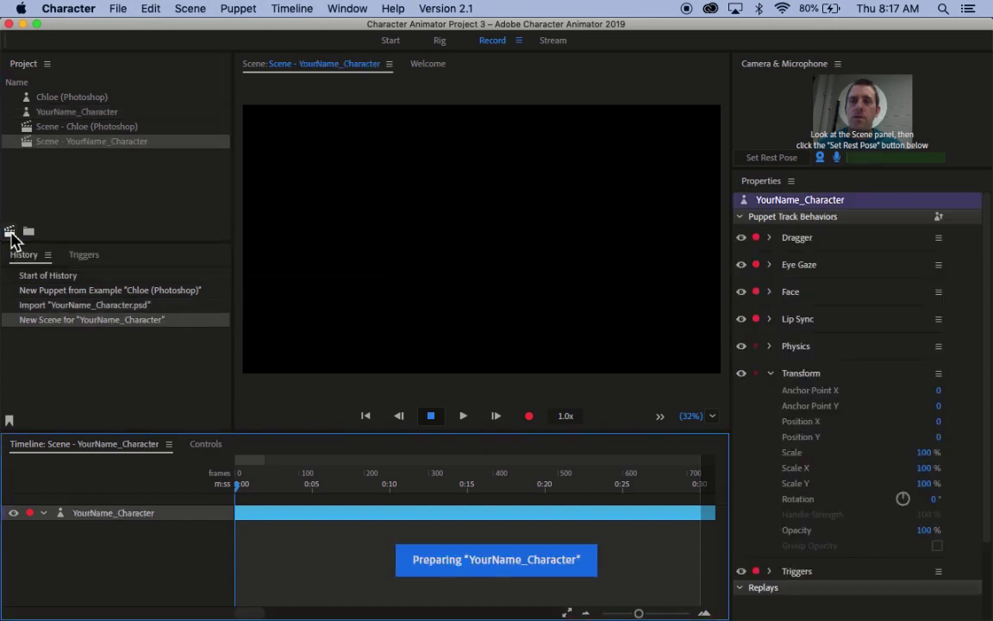
Delete the original Chloe (Photoshop) scene and puppet from the project
click(100, 128)
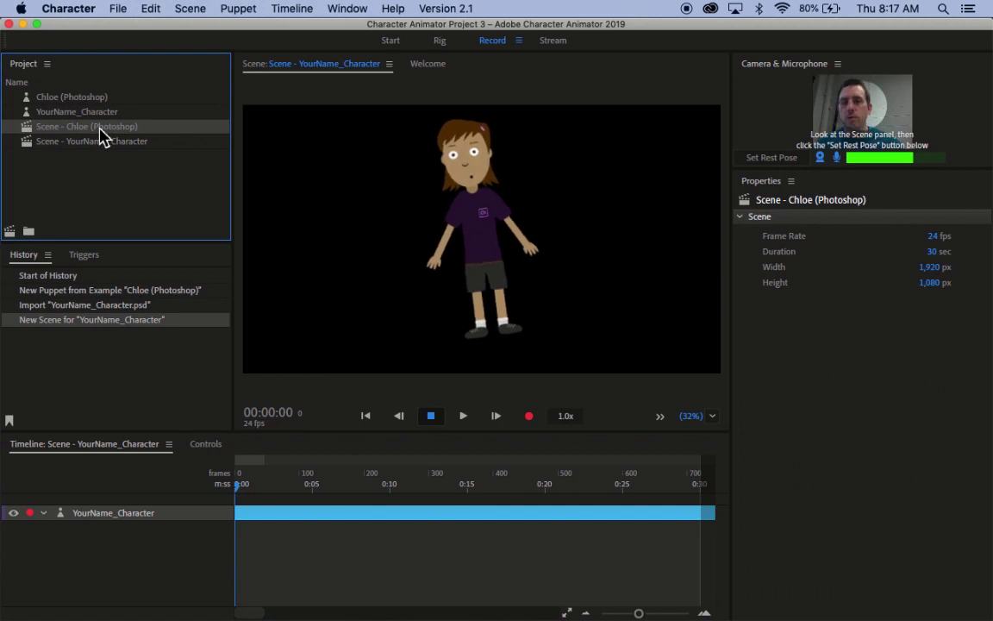
key(Delete)
click(90, 99)
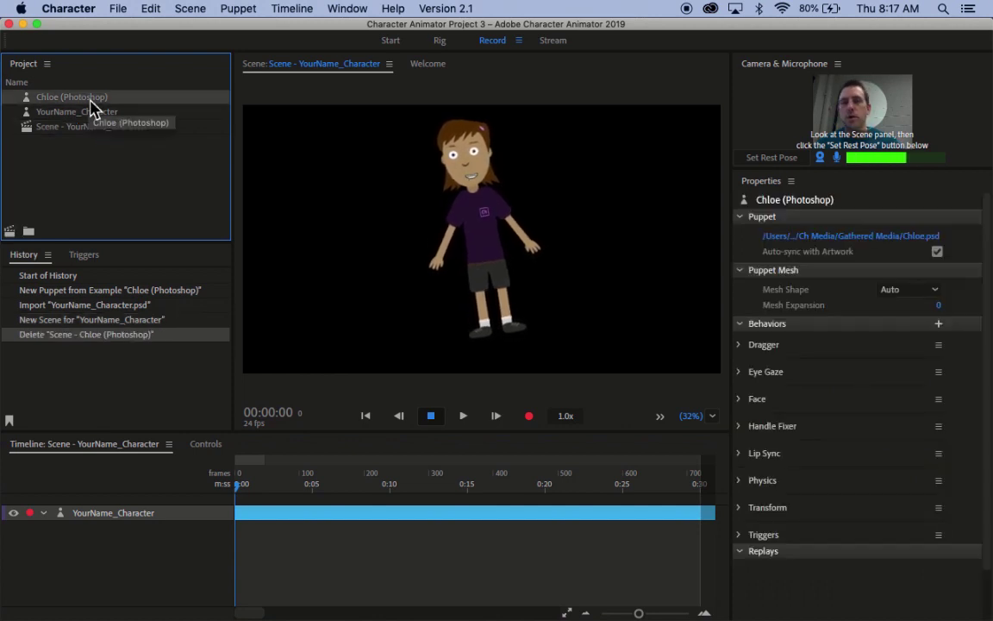
key(Delete)
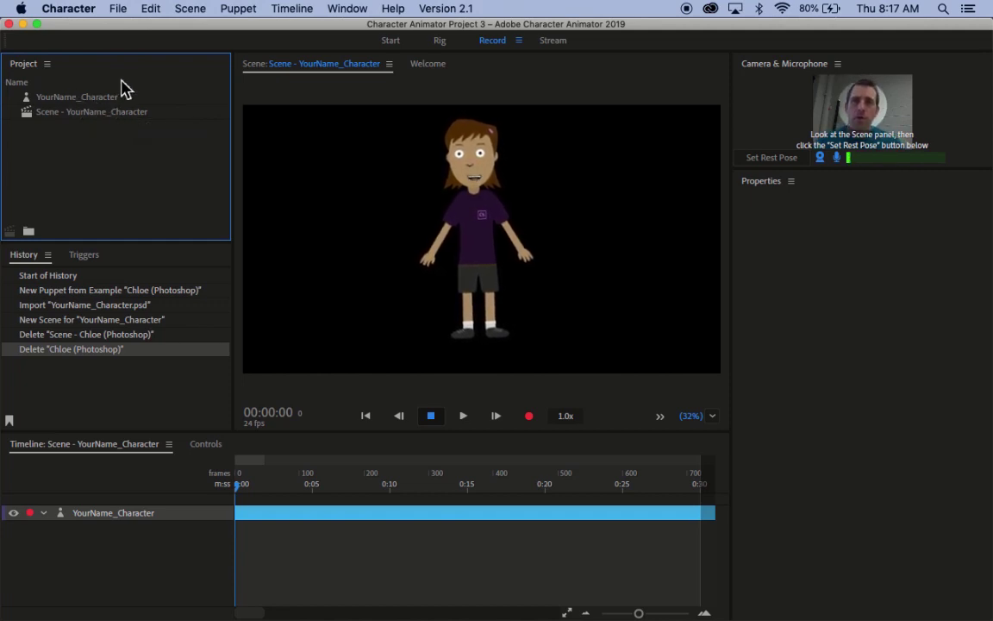
Open the YourName_Character puppet in the Rig workspace and examine its YourName, Head and Body groups
click(78, 102)
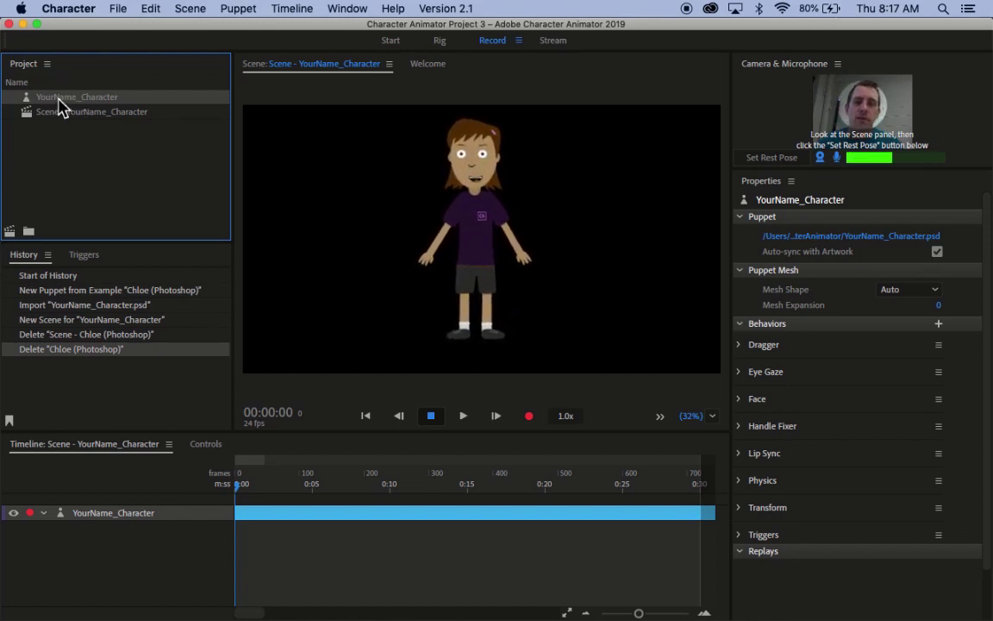
click(442, 52)
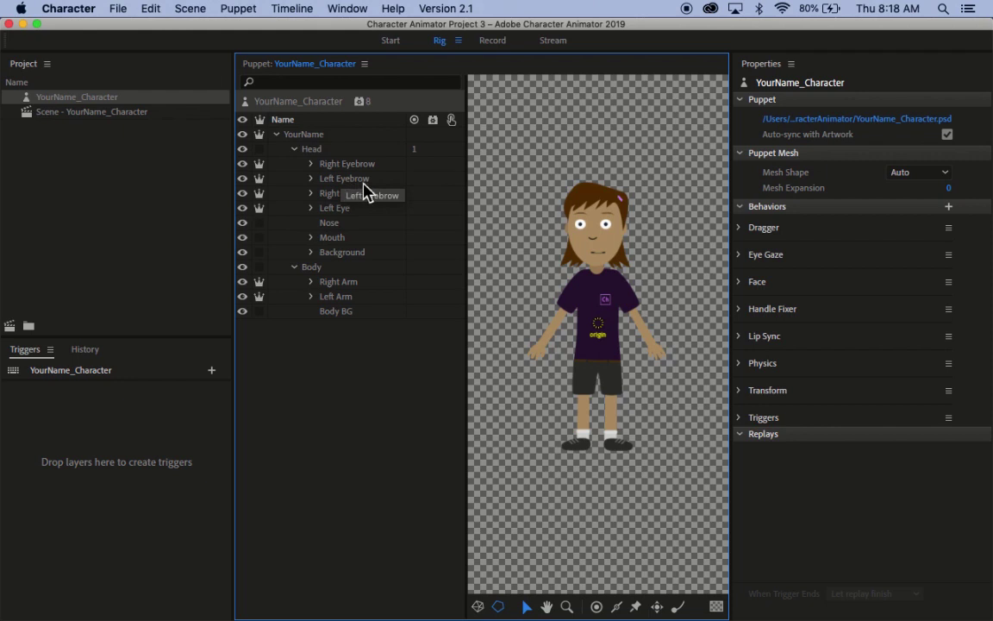
click(304, 139)
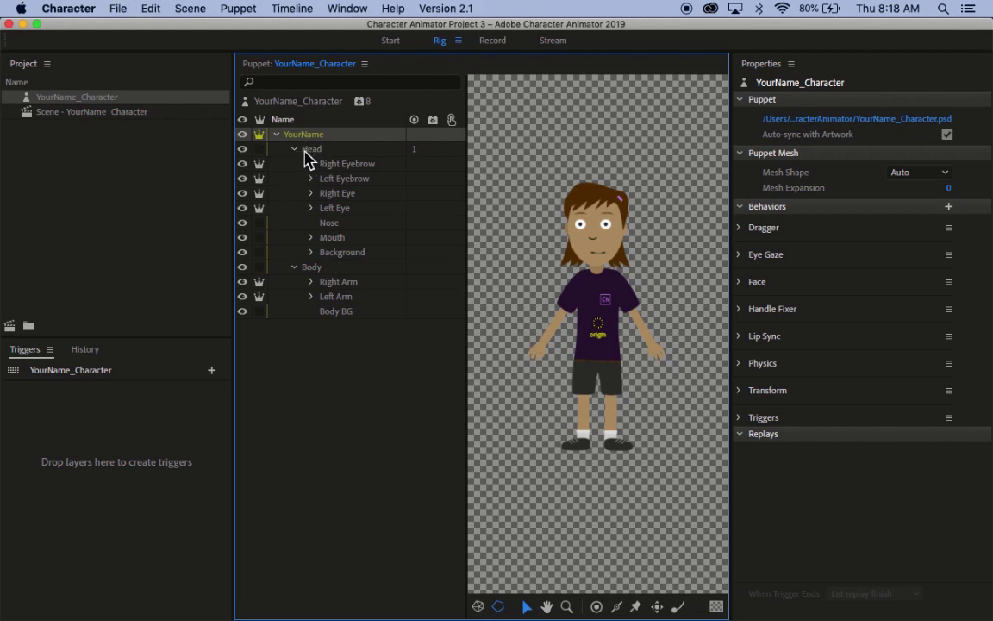
click(342, 440)
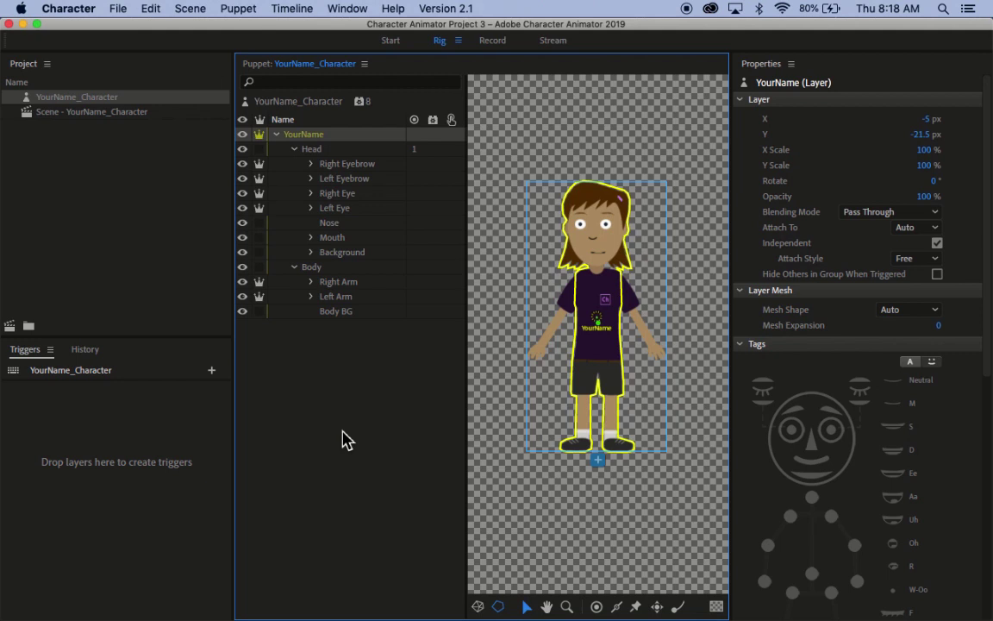
click(289, 149)
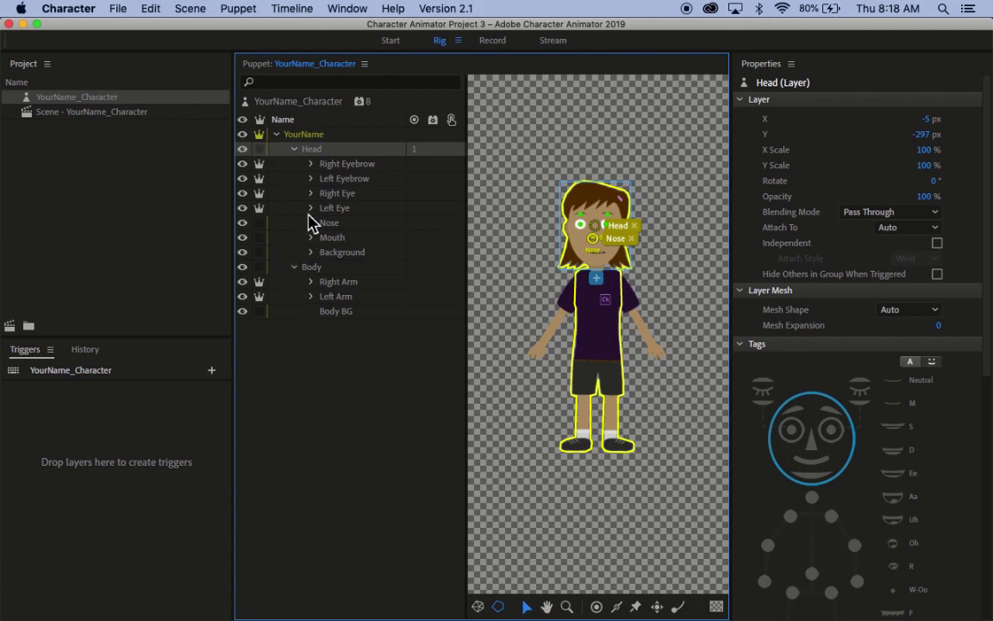
click(293, 138)
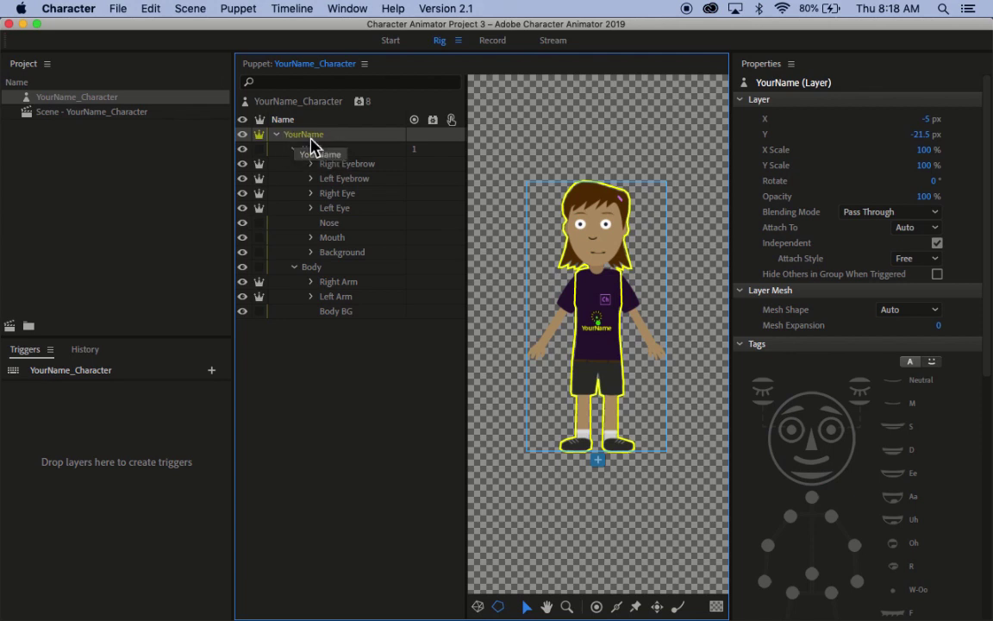
click(311, 149)
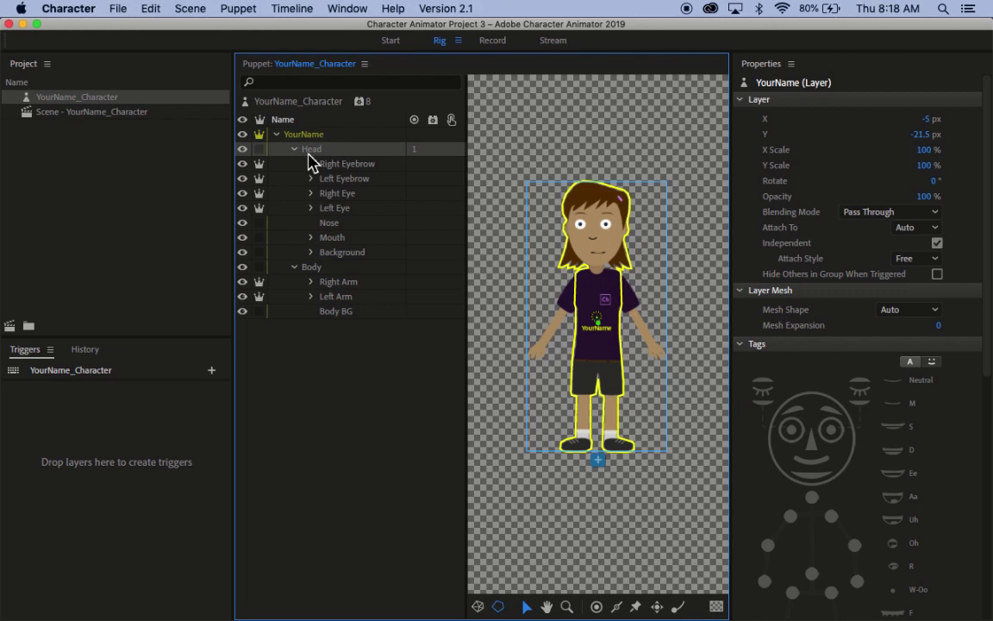
click(311, 268)
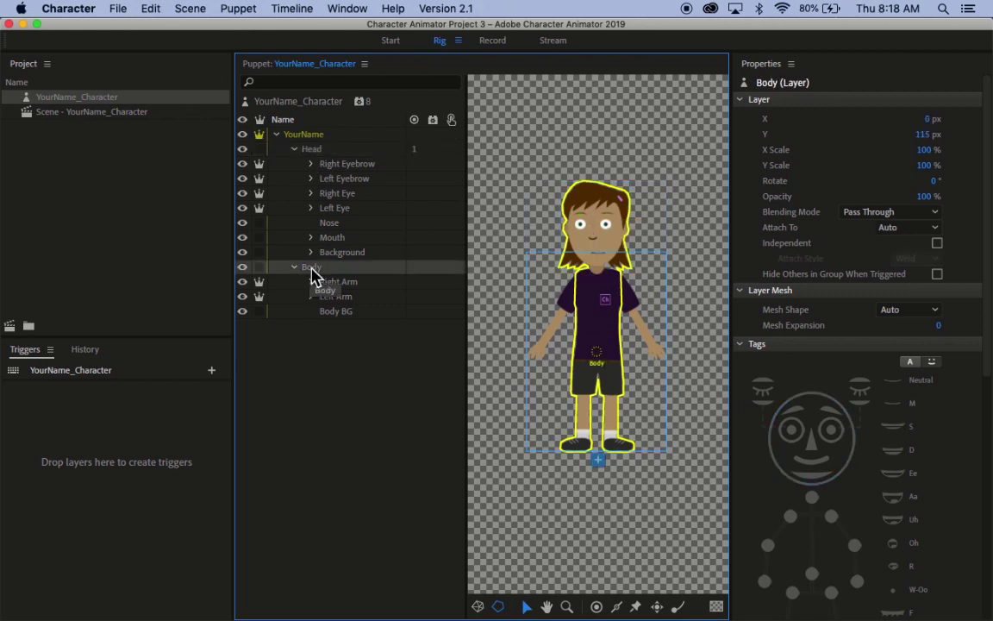
Try making the Head group independent, preview the puppet in the Record workspace and return to rigging
click(316, 376)
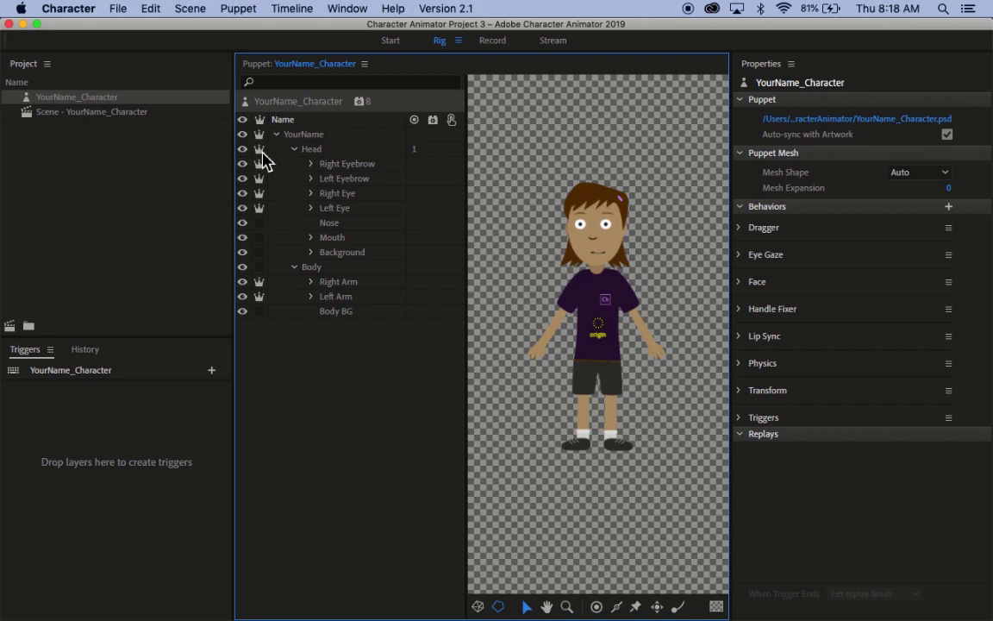
click(493, 43)
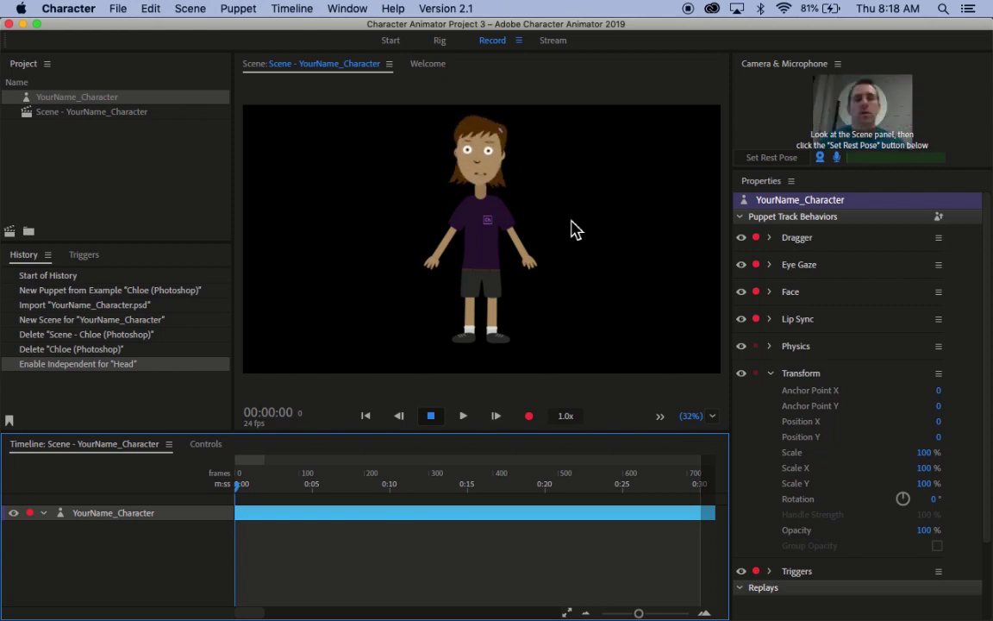
click(443, 43)
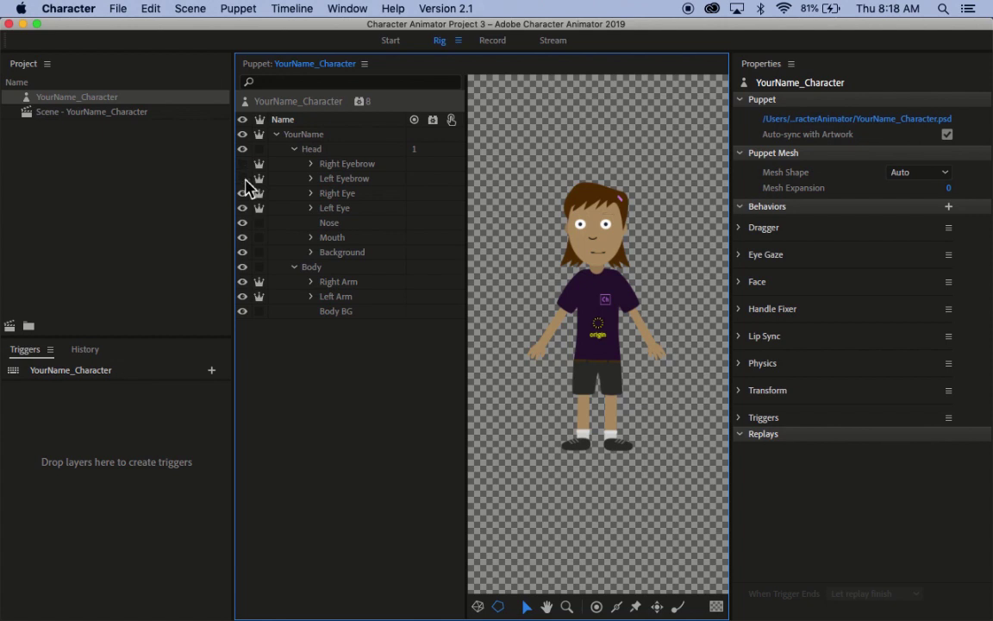
Toggle the visibility of the Left and Right Eyebrow layers, preview the puppet in its scene and return to rigging
click(243, 178)
click(493, 42)
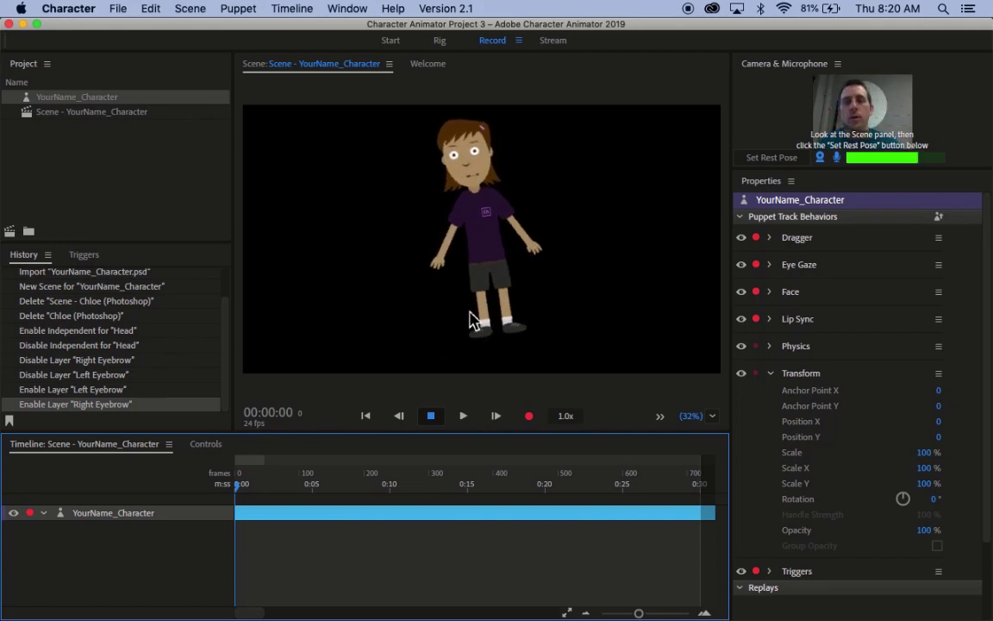
click(440, 41)
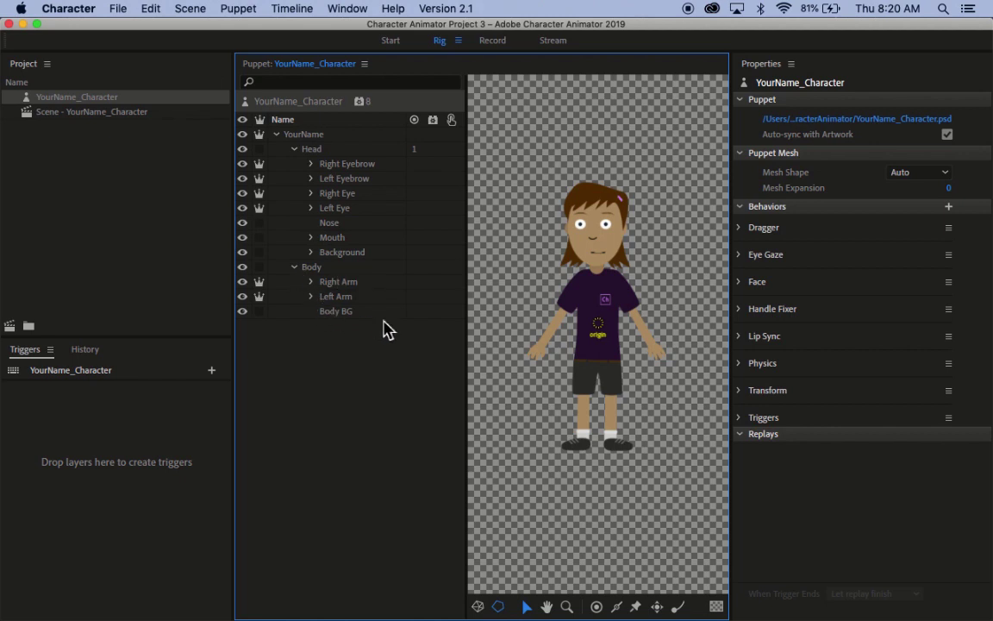
Pin both shoes of the Body group with a Fixed handle on each foot
click(312, 268)
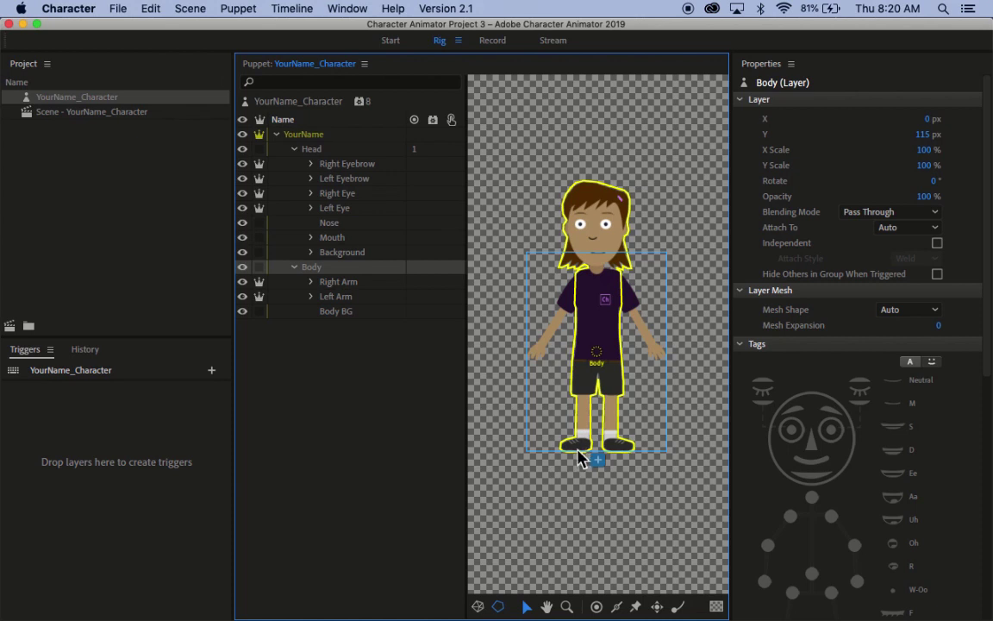
key(super+equal)
key(super+equal)
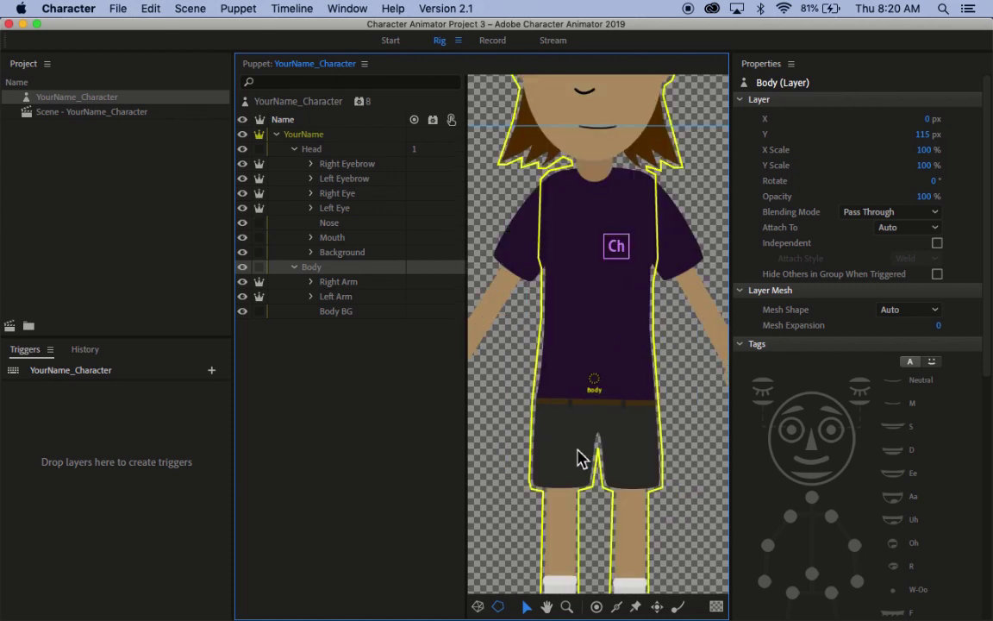
drag(587, 458, 579, 263)
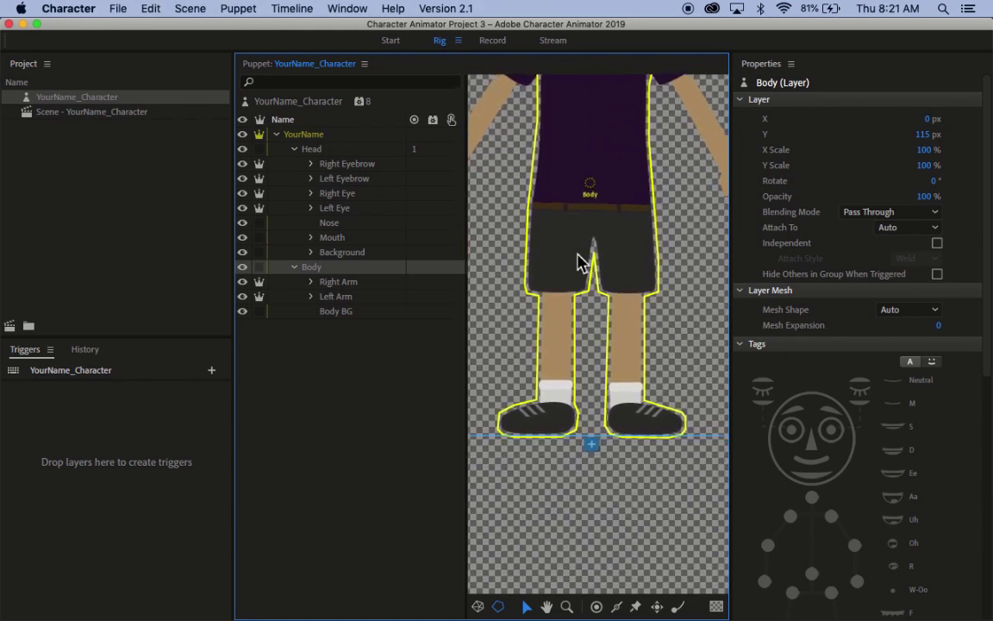
drag(581, 390, 583, 300)
key(super+z)
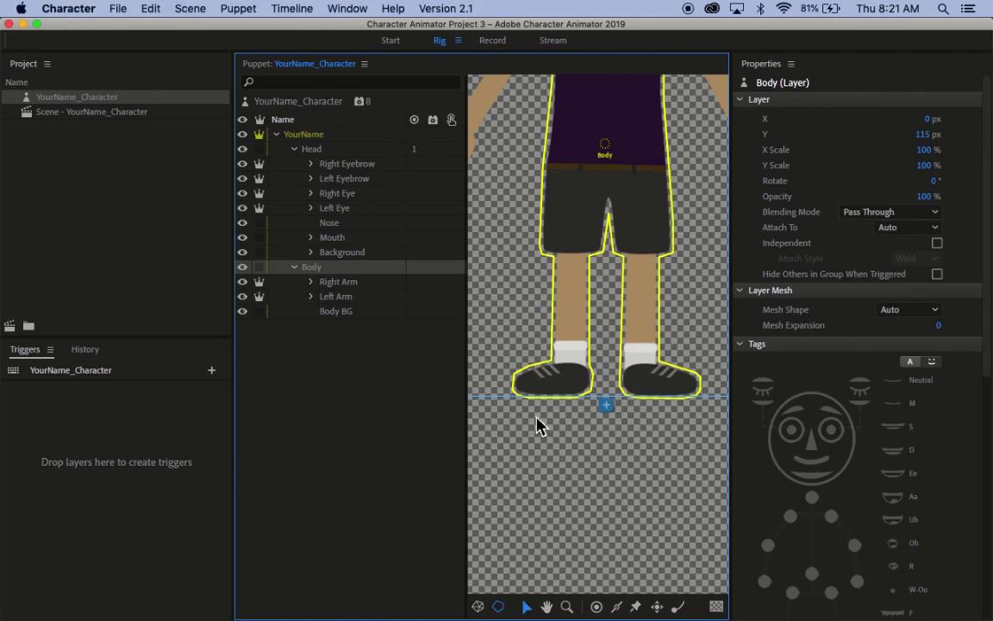
click(637, 608)
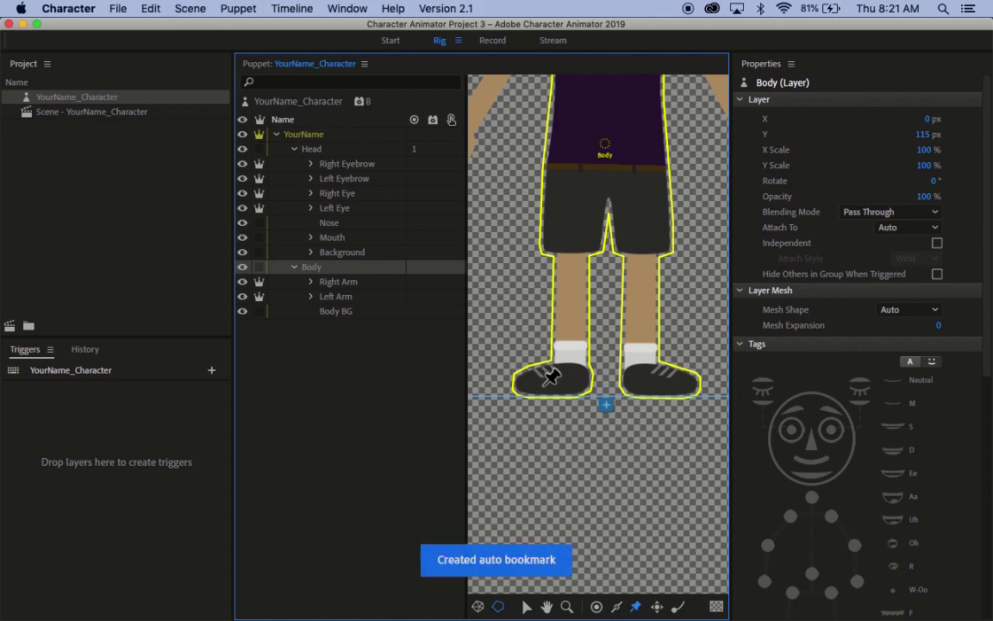
click(543, 378)
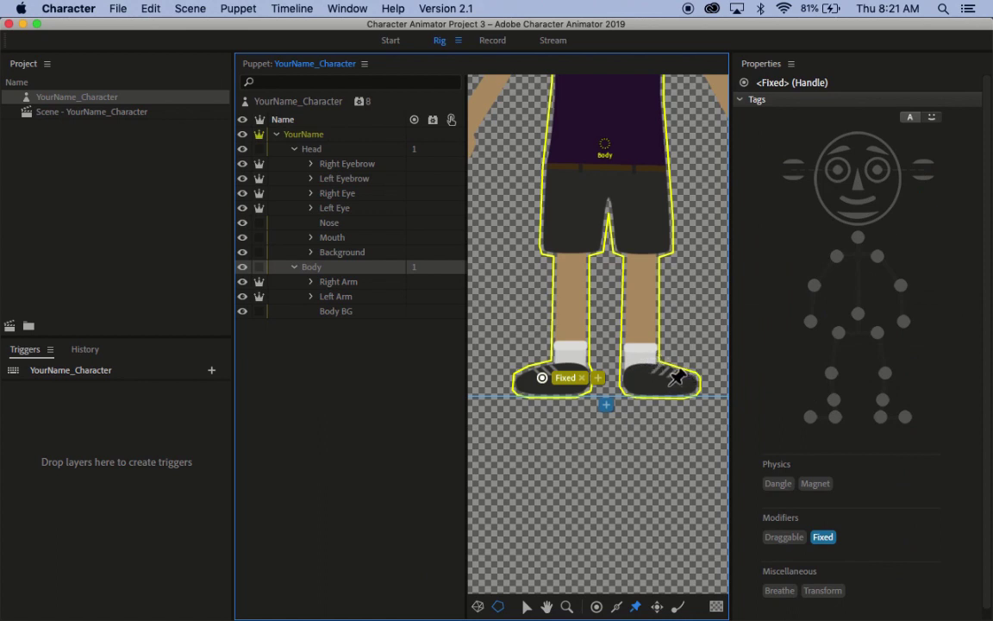
click(669, 378)
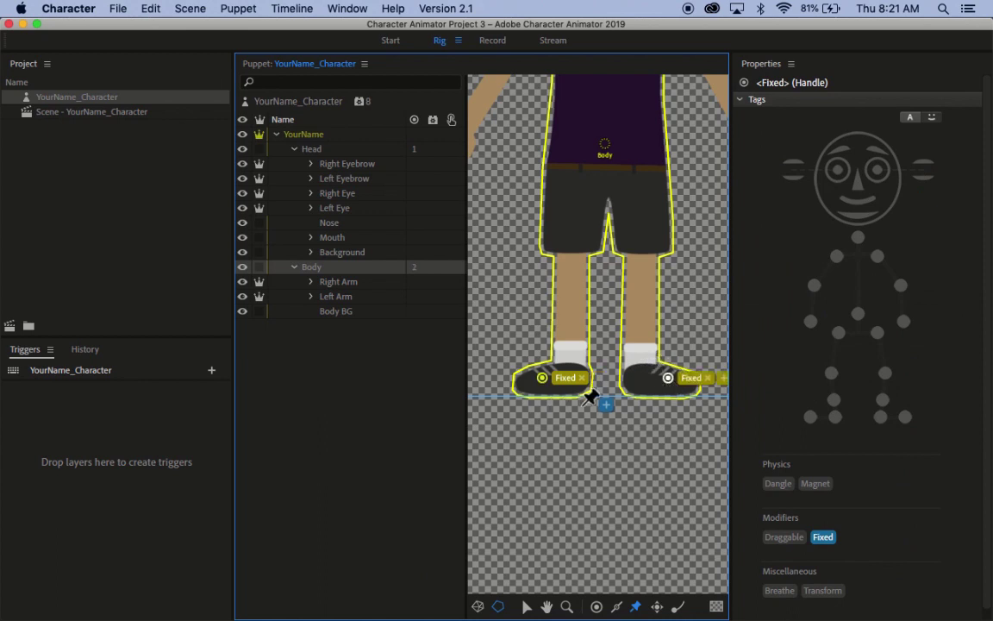
Preview the pinned puppet's movement in the Record workspace and return to rigging
click(492, 40)
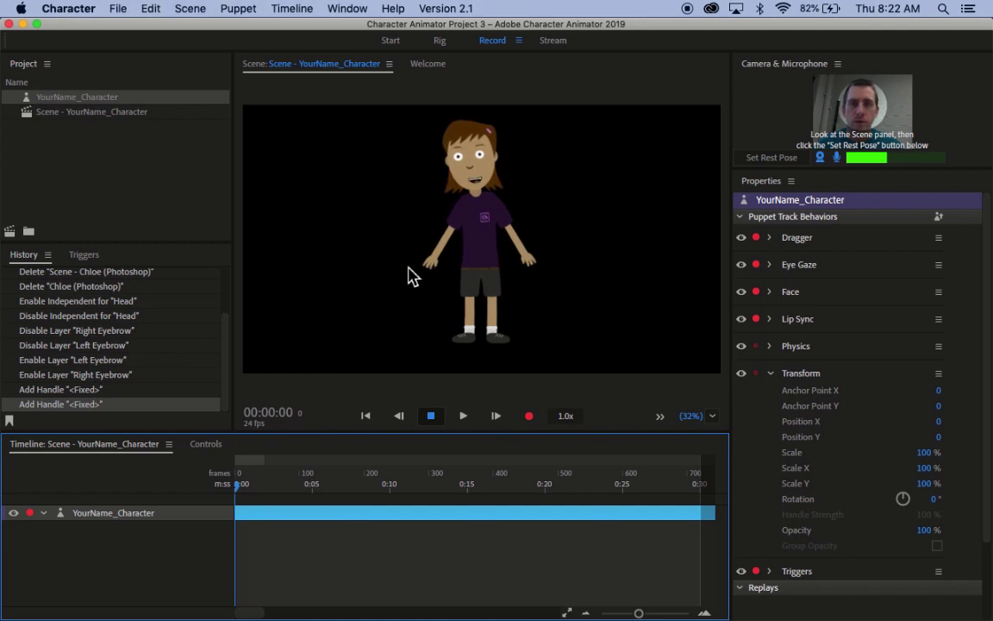
click(348, 147)
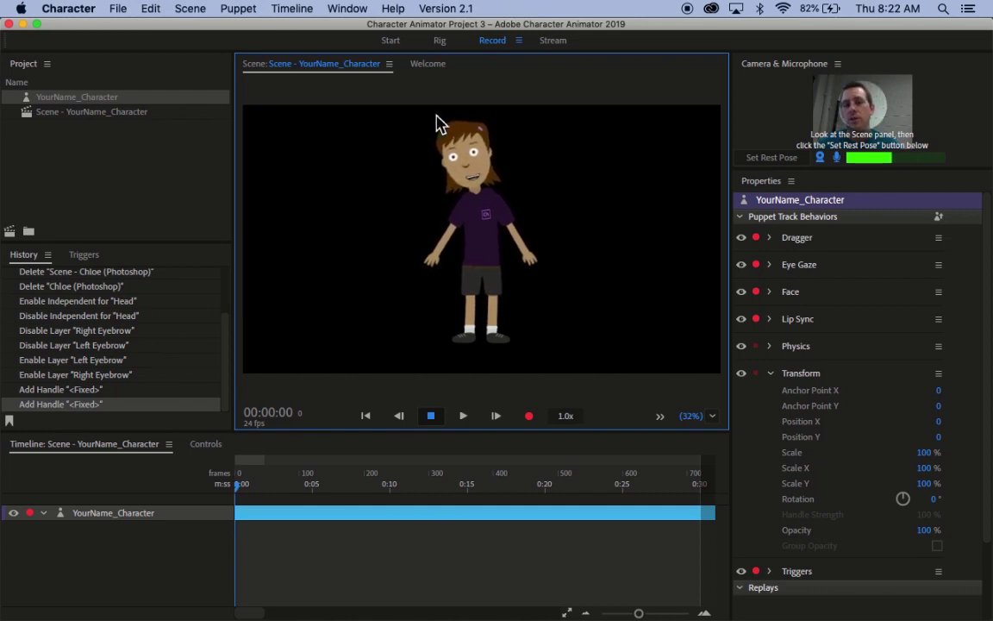
click(441, 42)
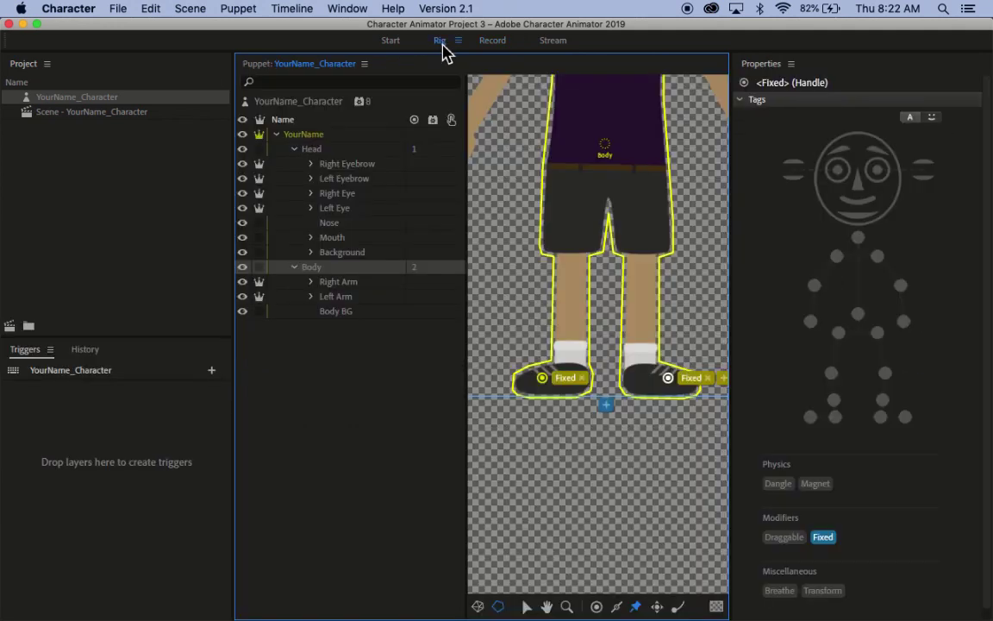
Move the Right Arm group's origin handle up to the shoulder so the arm attaches to the body there
click(340, 284)
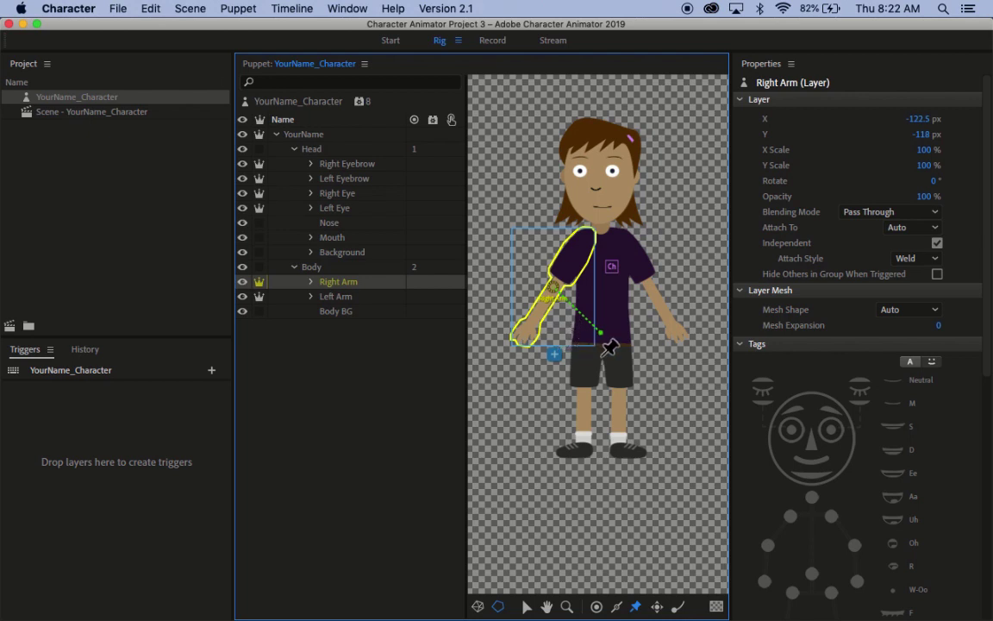
mouse_move(532, 610)
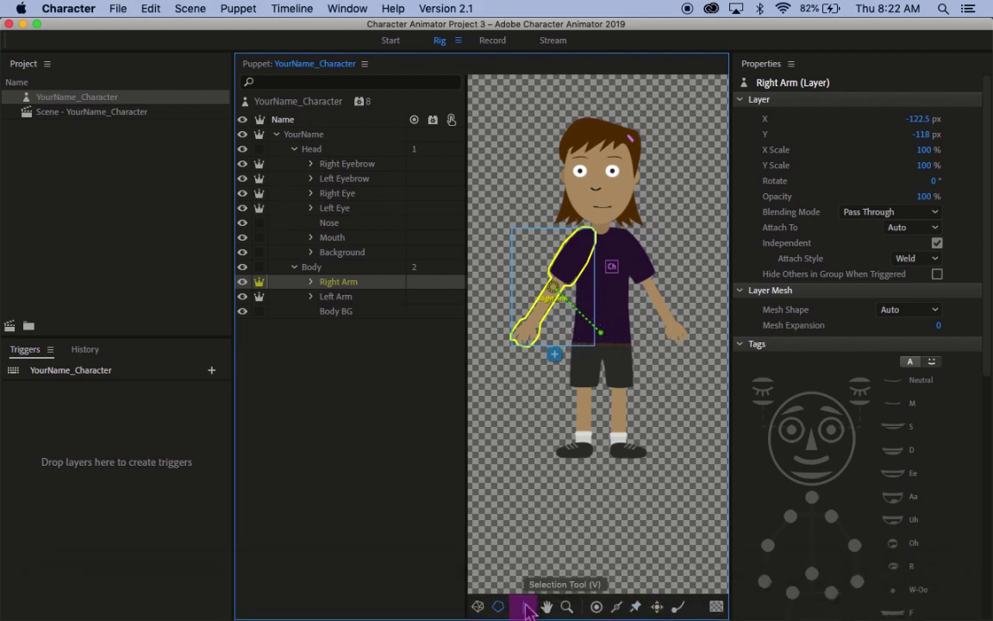
click(526, 608)
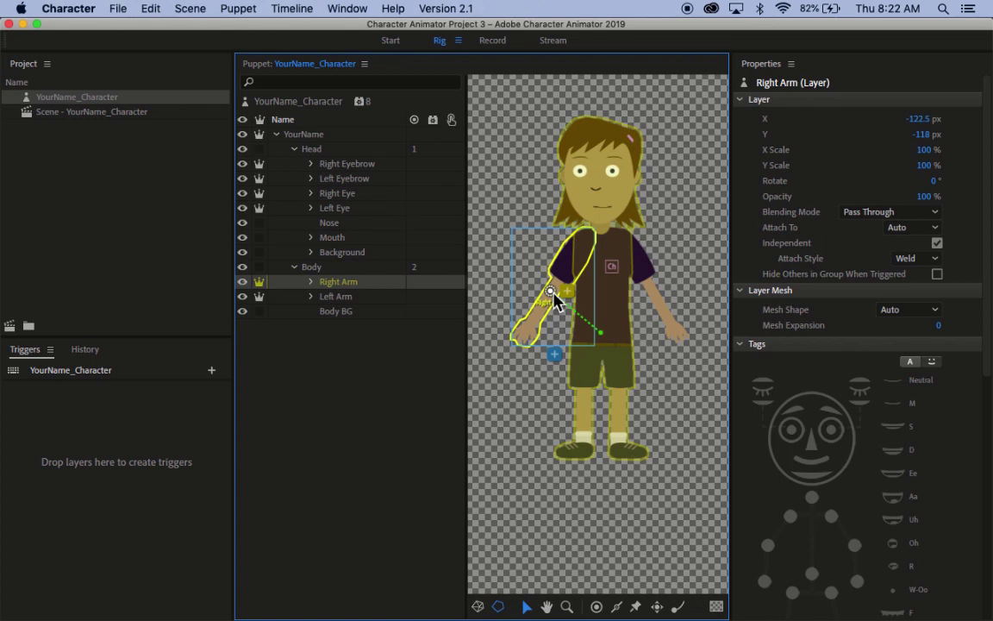
drag(551, 293, 584, 249)
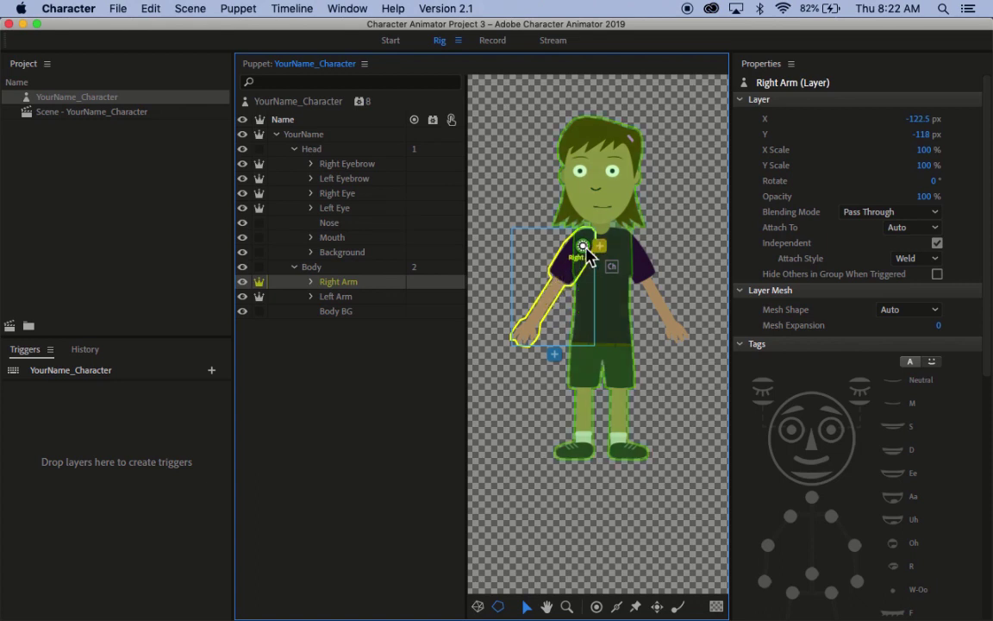
drag(587, 249, 586, 244)
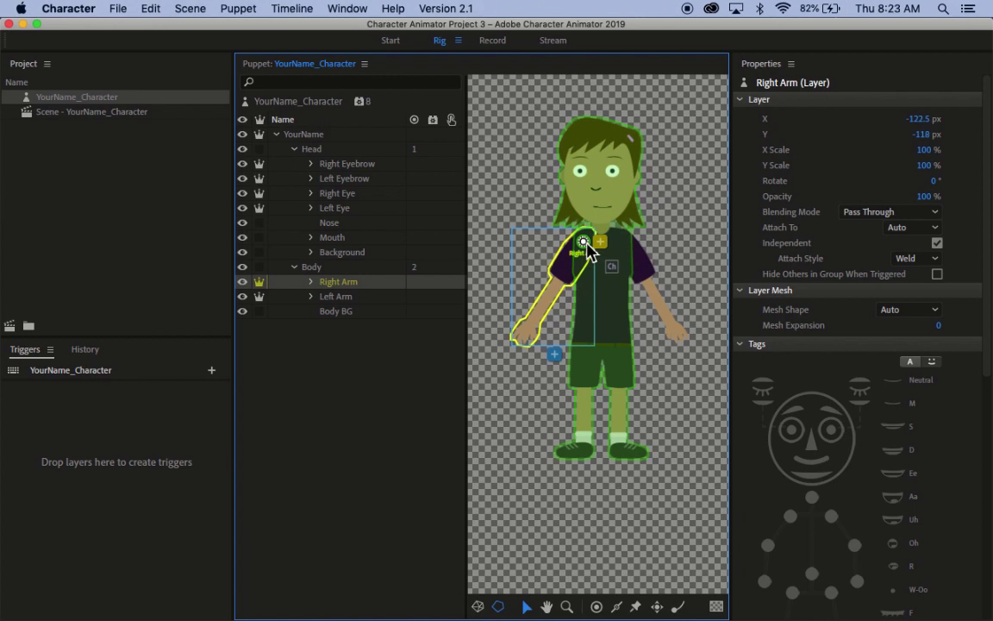
click(584, 242)
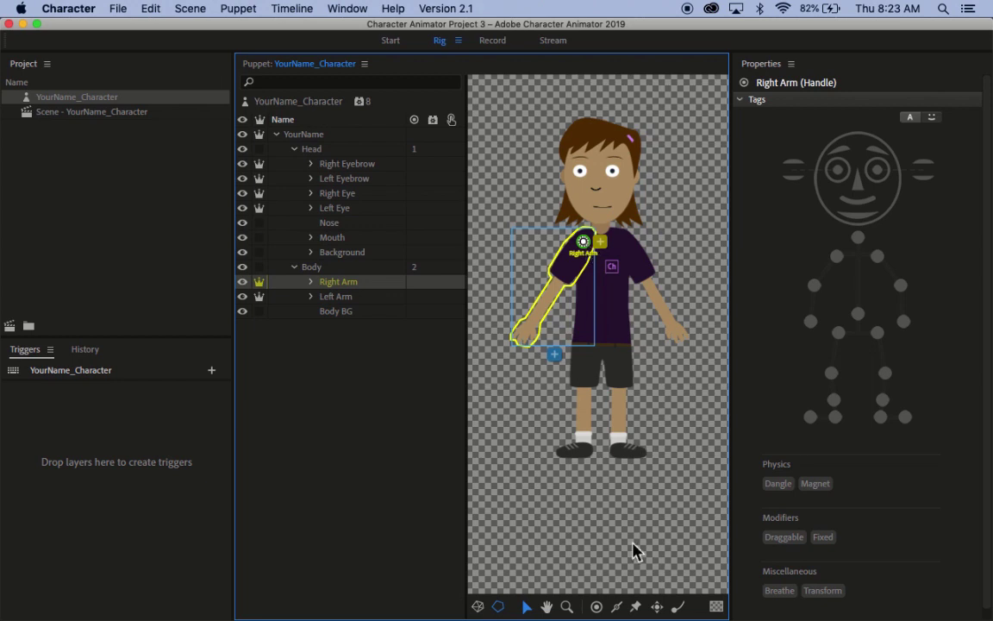
Add a Draggable handle at the Right Arm's wrist and test it by raising the arm in the scene
click(658, 606)
click(530, 323)
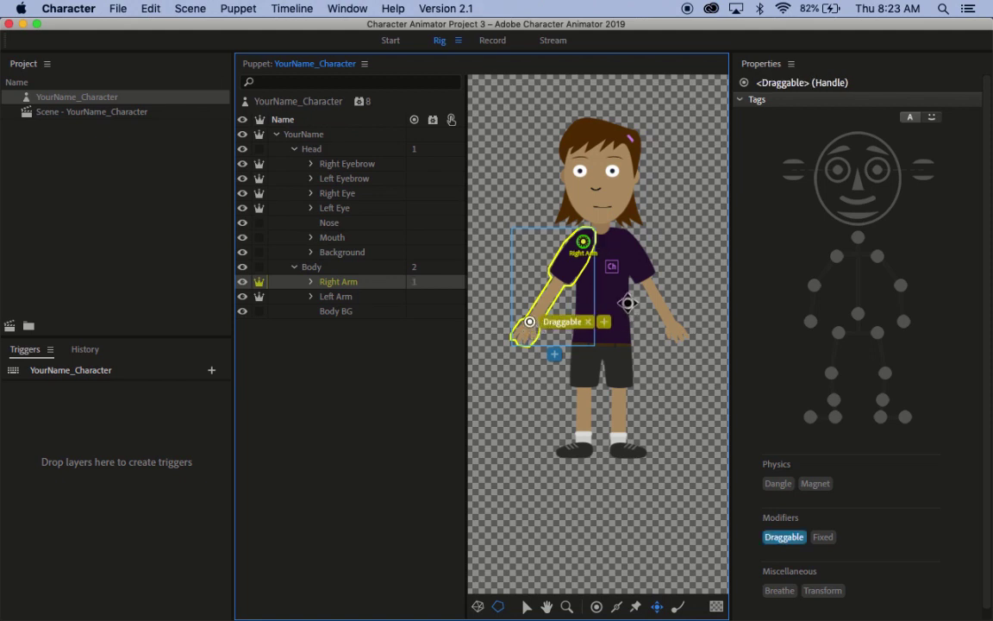
click(493, 40)
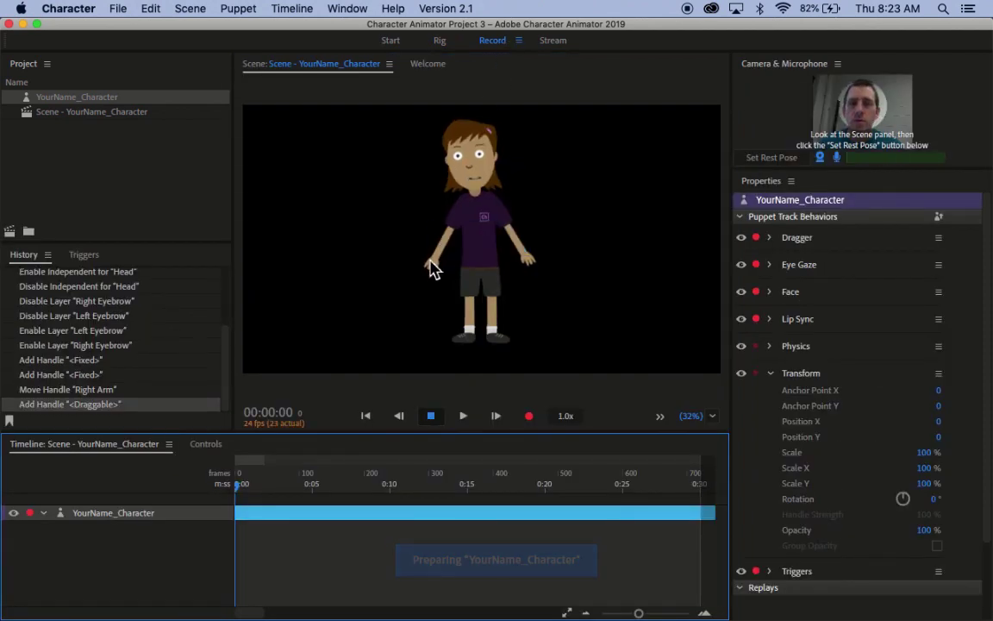
drag(436, 269, 418, 169)
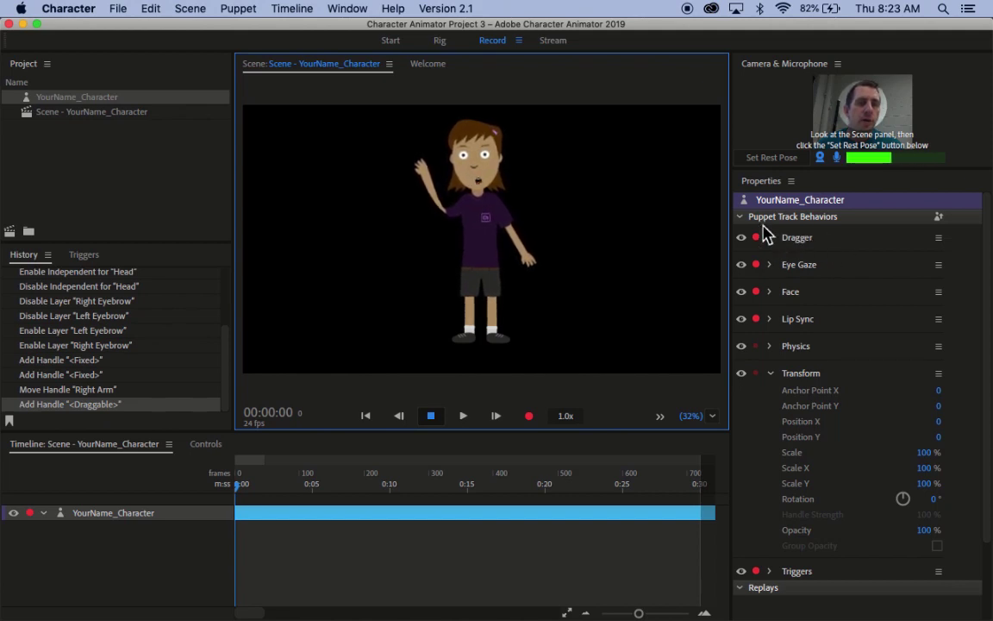
Set the Dragger behavior's After Move option to Return to rest and test it on the right arm
mouse_move(776, 237)
mouse_down()
mouse_move(780, 210)
mouse_move(780, 260)
mouse_move(773, 247)
mouse_up()
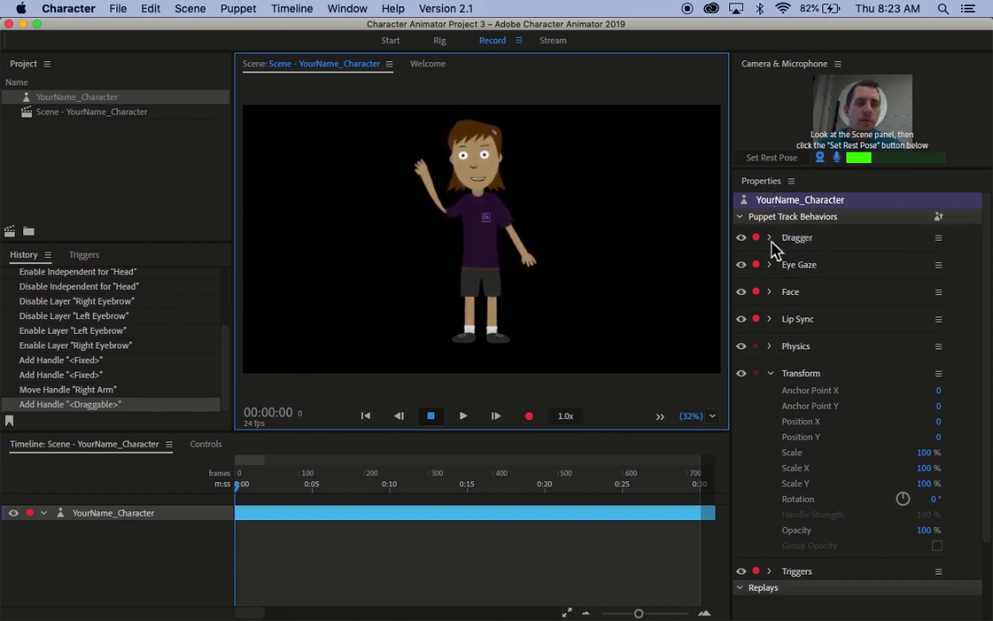
click(770, 239)
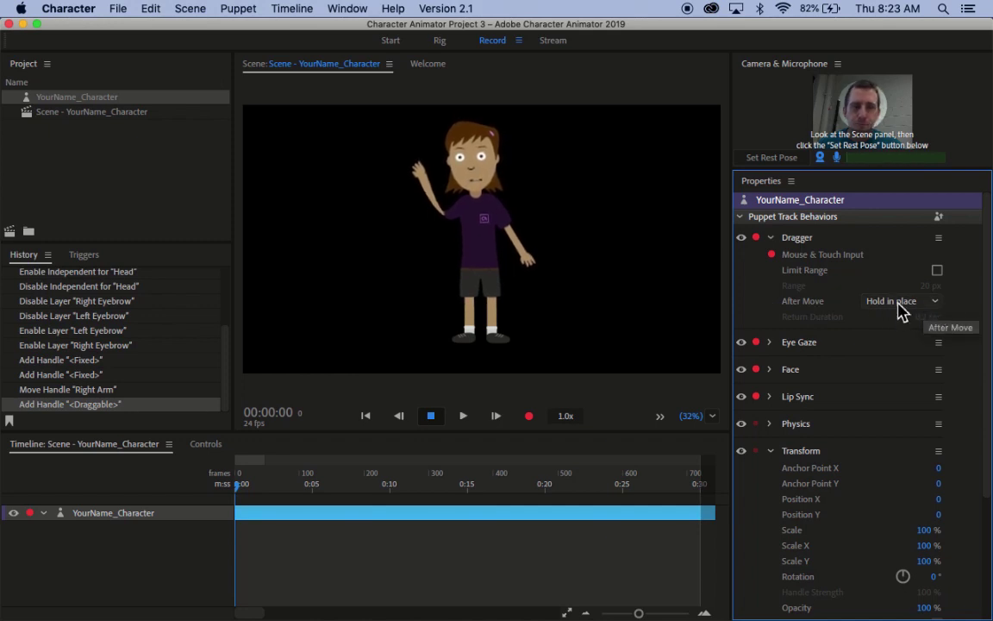
click(938, 304)
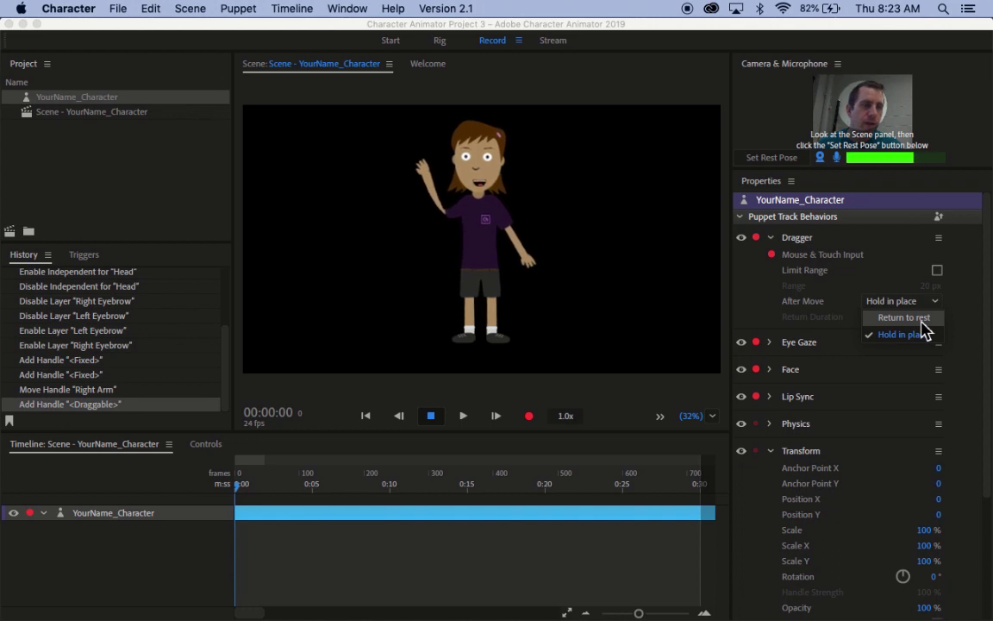
click(922, 322)
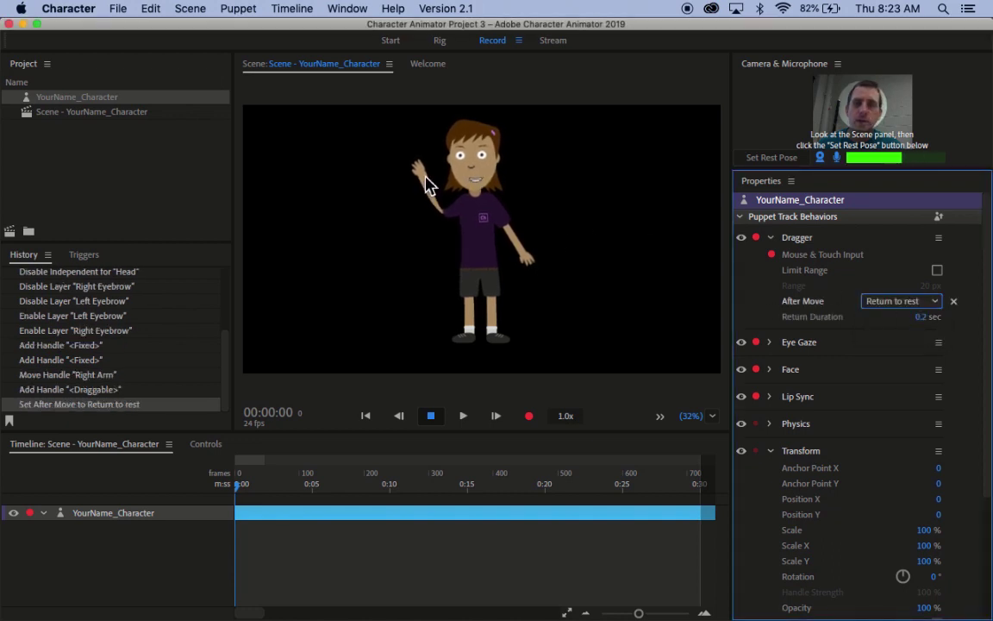
drag(428, 185, 423, 181)
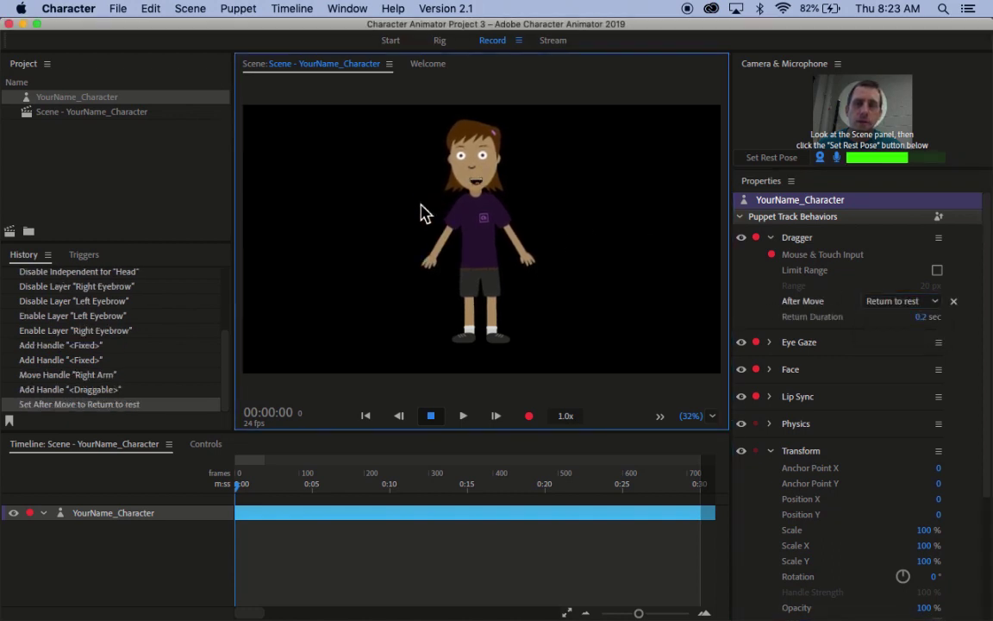
drag(433, 273, 422, 199)
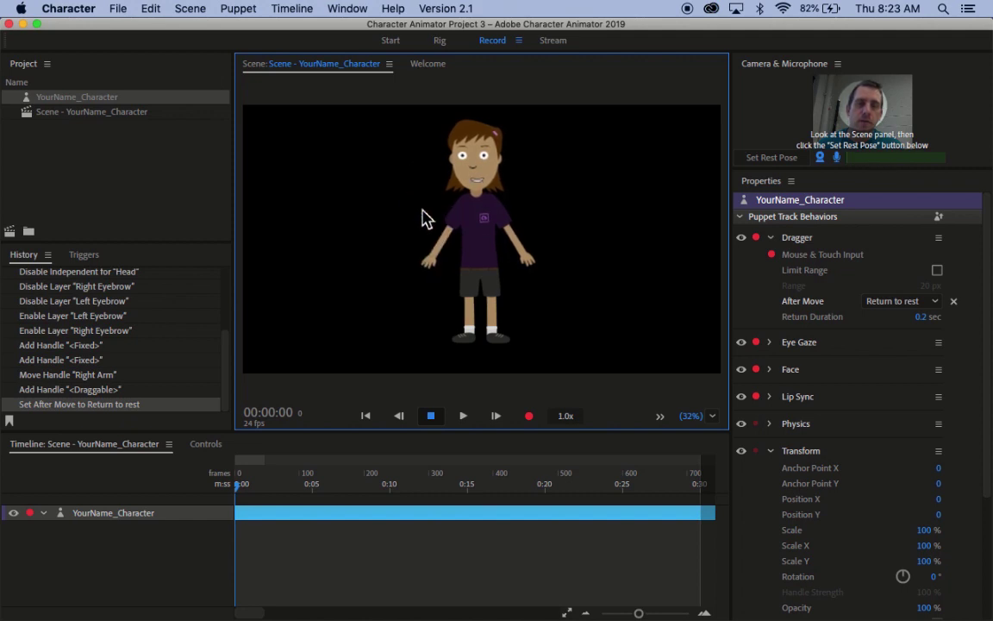
Set the Dragger's Return Duration to 1 sec and test the right arm's return by raising it
click(922, 317)
click(926, 319)
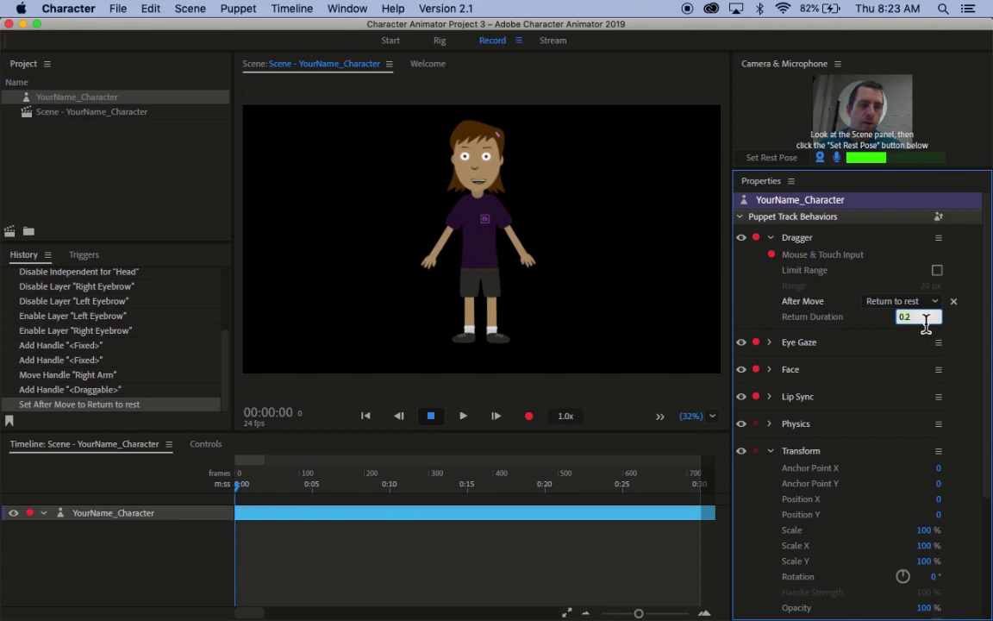
text(1)
key(Return)
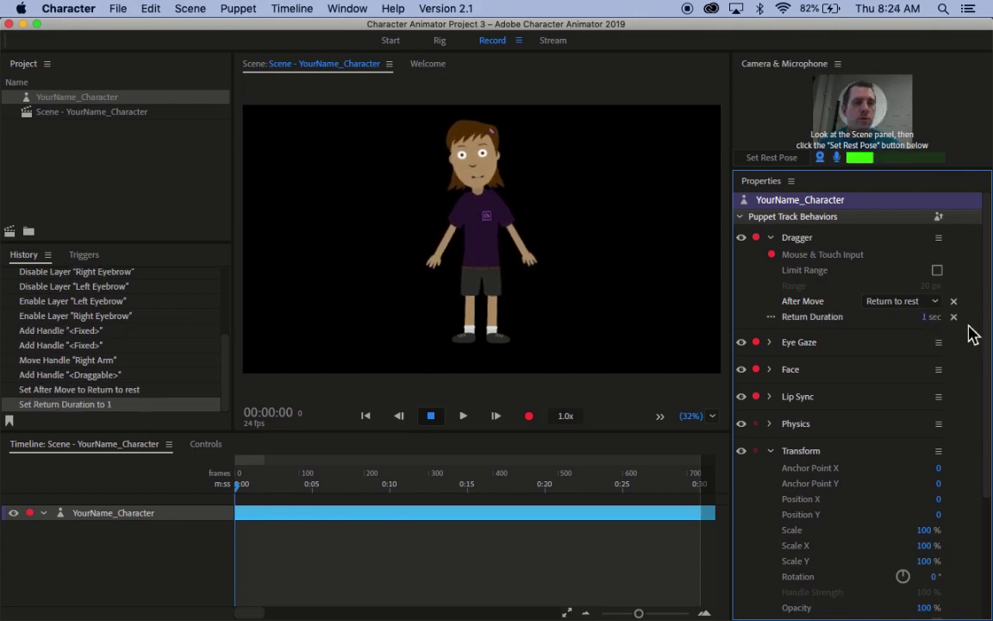
drag(439, 270, 428, 209)
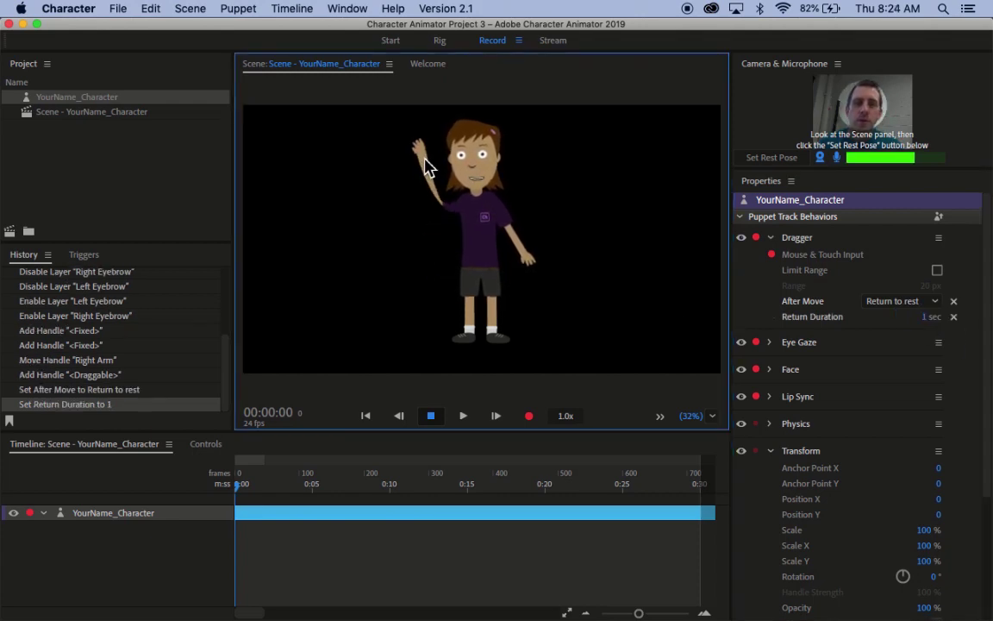
drag(428, 166, 429, 166)
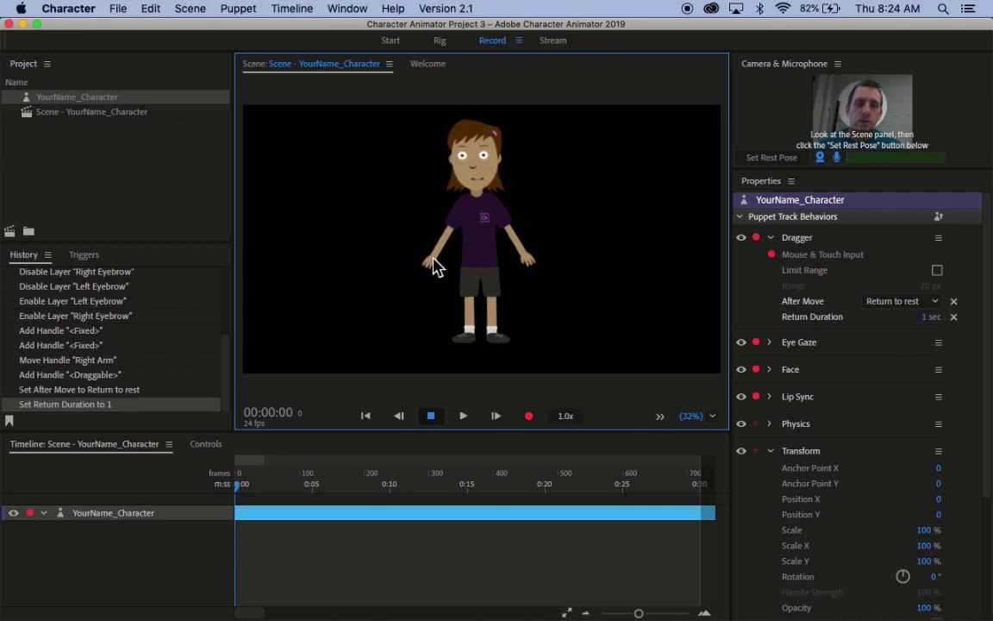
drag(429, 166, 429, 168)
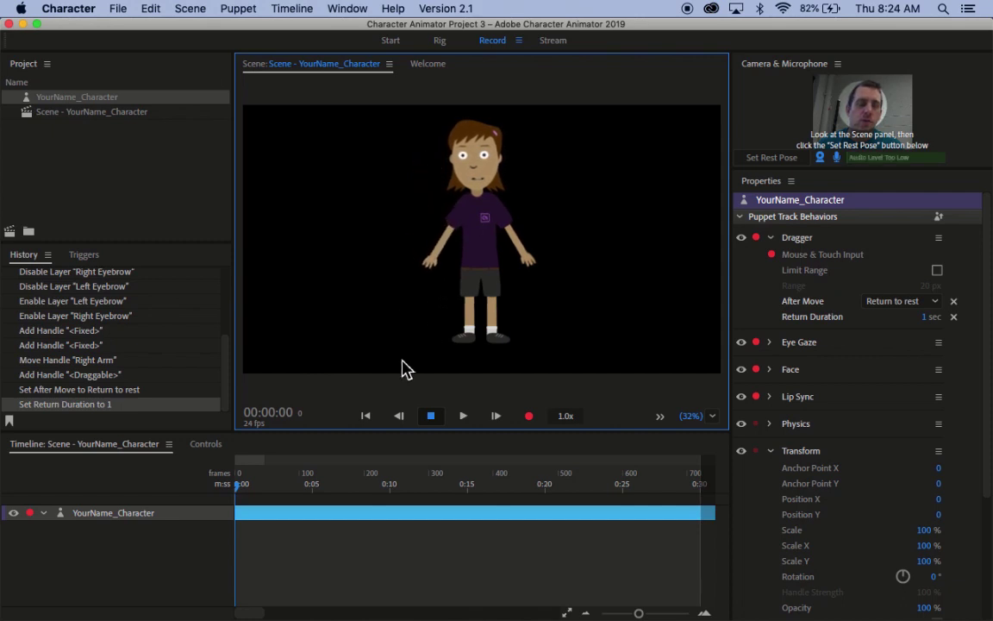
Scale the puppet to 91% with Position X at 0 in its Transform behavior and test moving the right arm
click(771, 239)
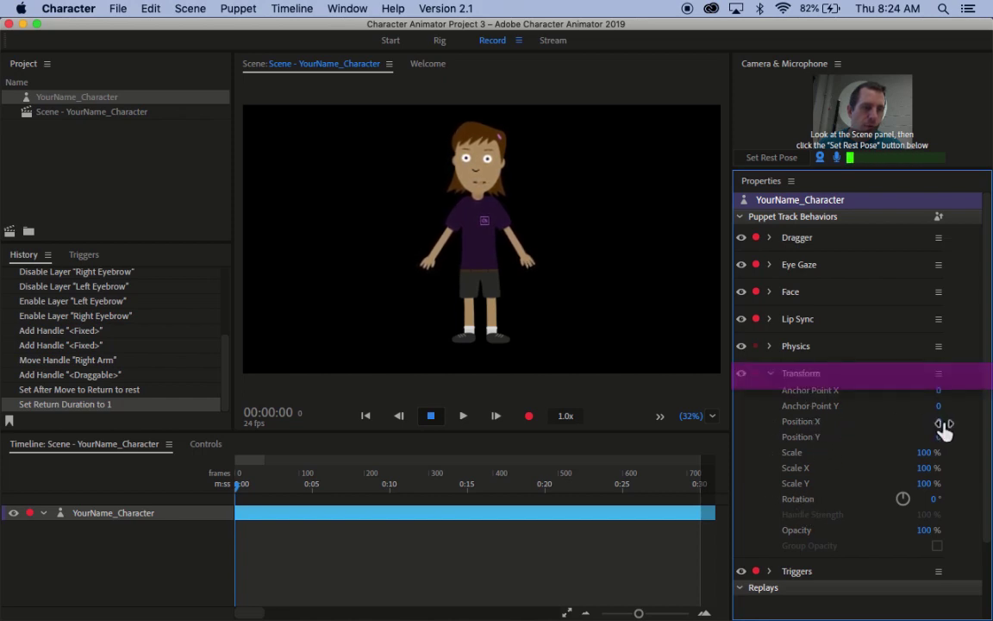
drag(939, 422, 829, 422)
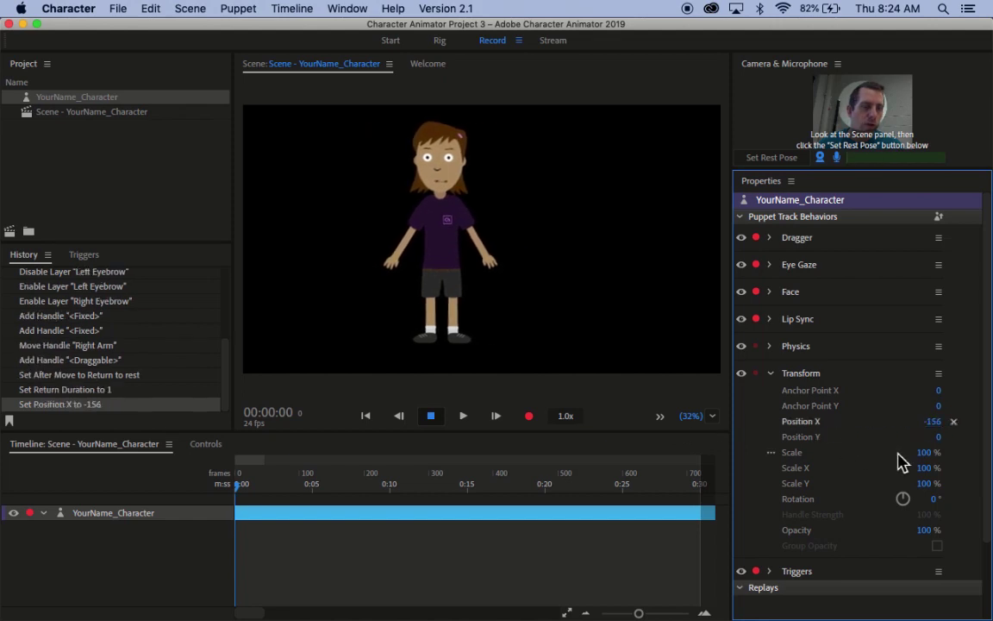
drag(927, 453, 931, 423)
click(935, 422)
text(0)
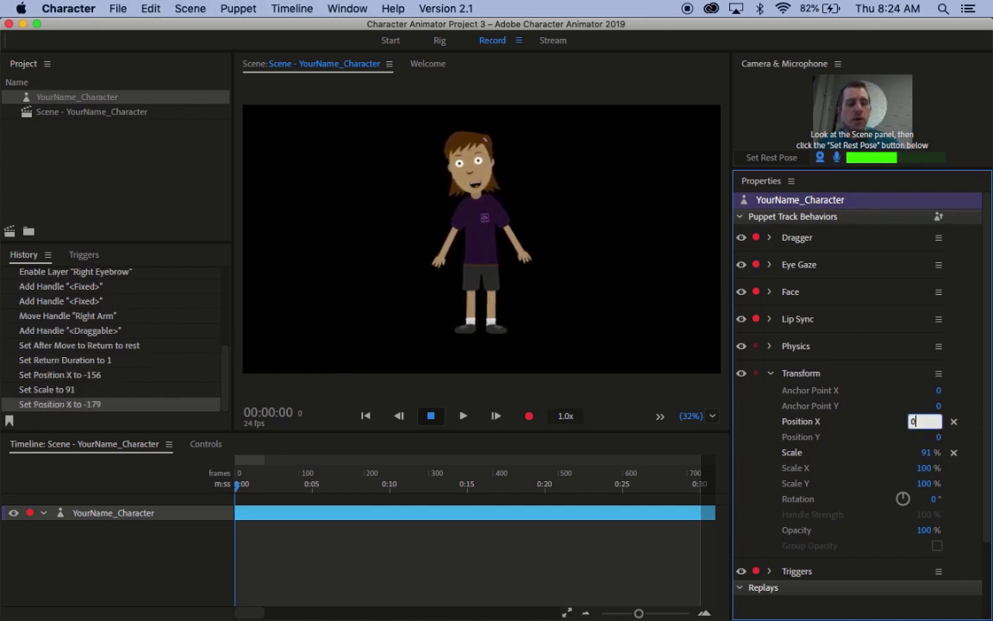
key(Return)
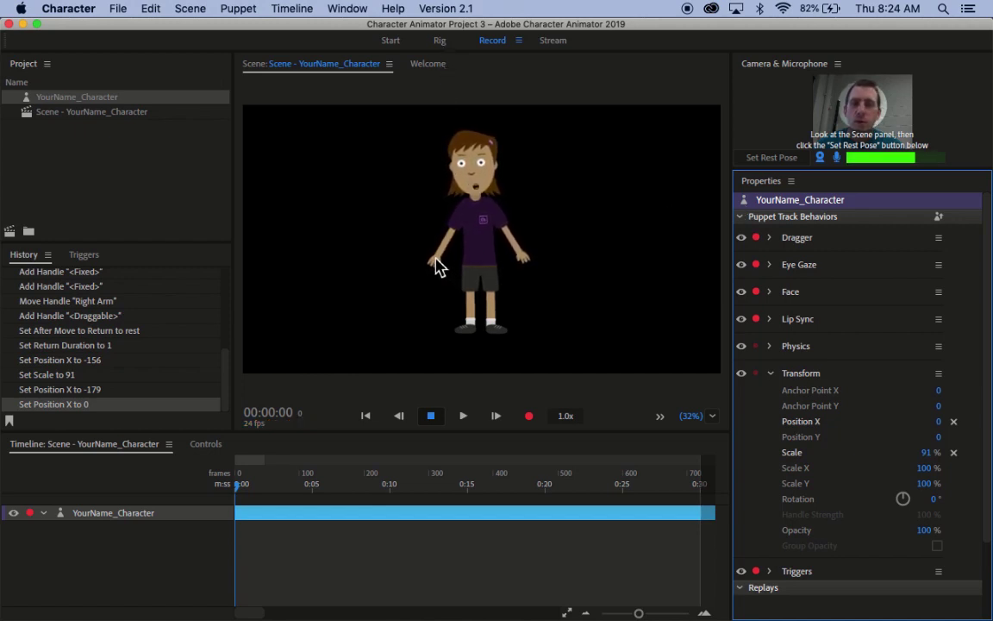
drag(437, 266, 436, 183)
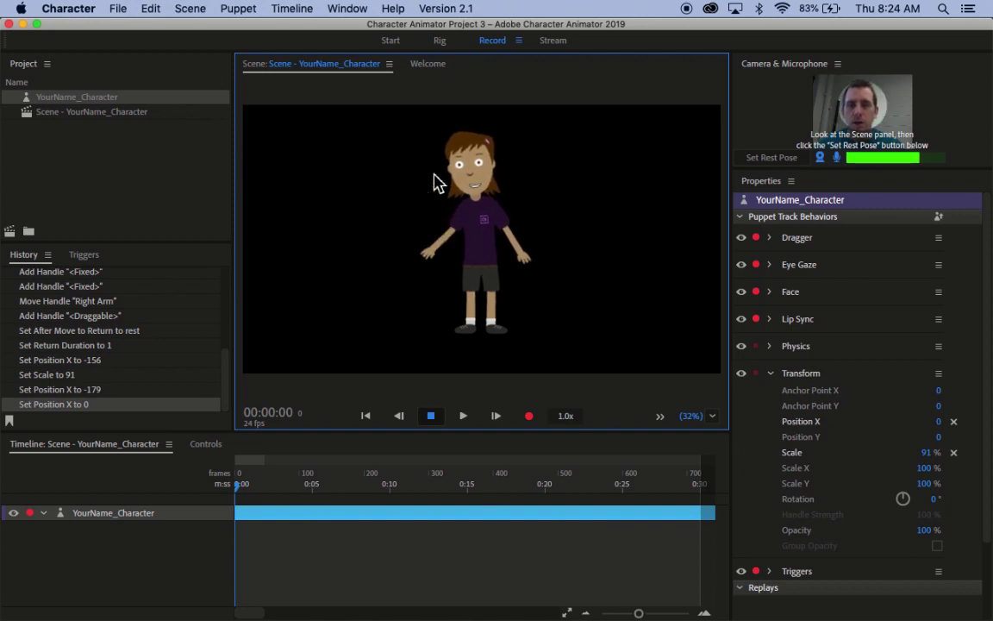
Add two sticks to the Right Arm in the rig, one along the forearm and one along the upper arm
click(441, 43)
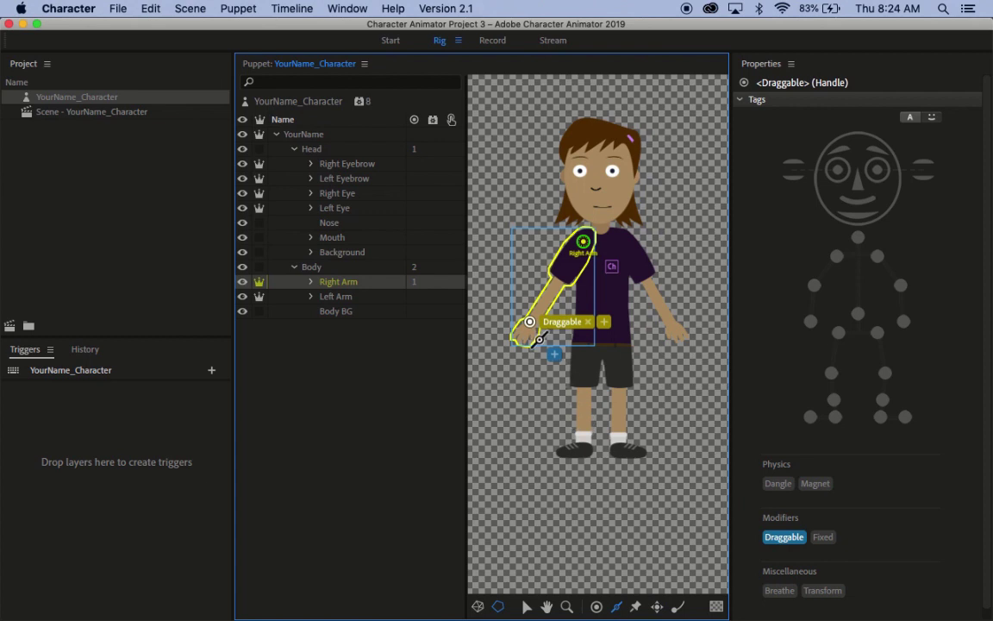
scroll(539, 338, up, 3)
drag(536, 299, 618, 307)
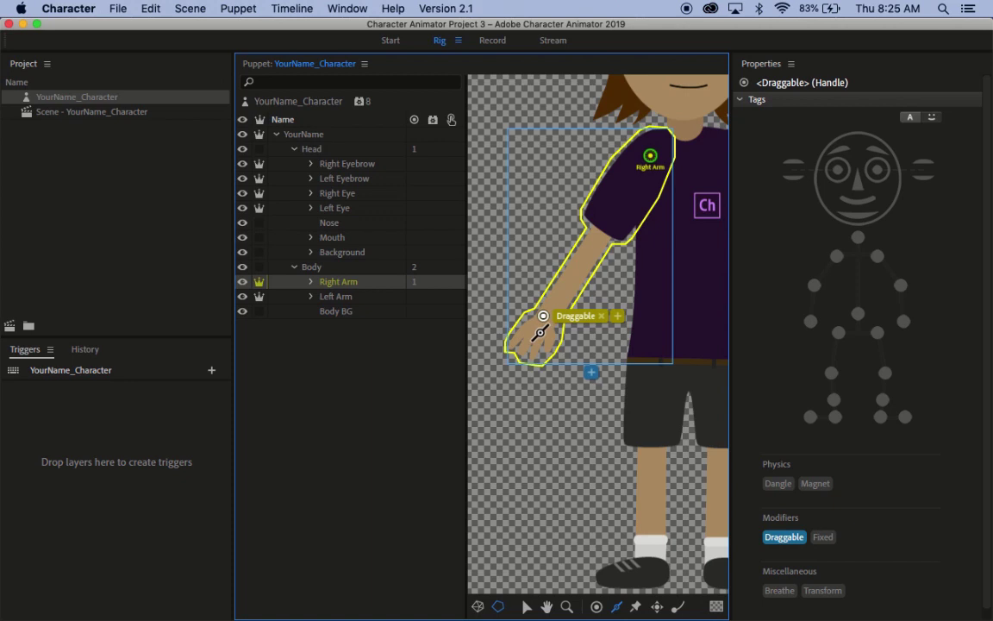
drag(542, 332, 597, 264)
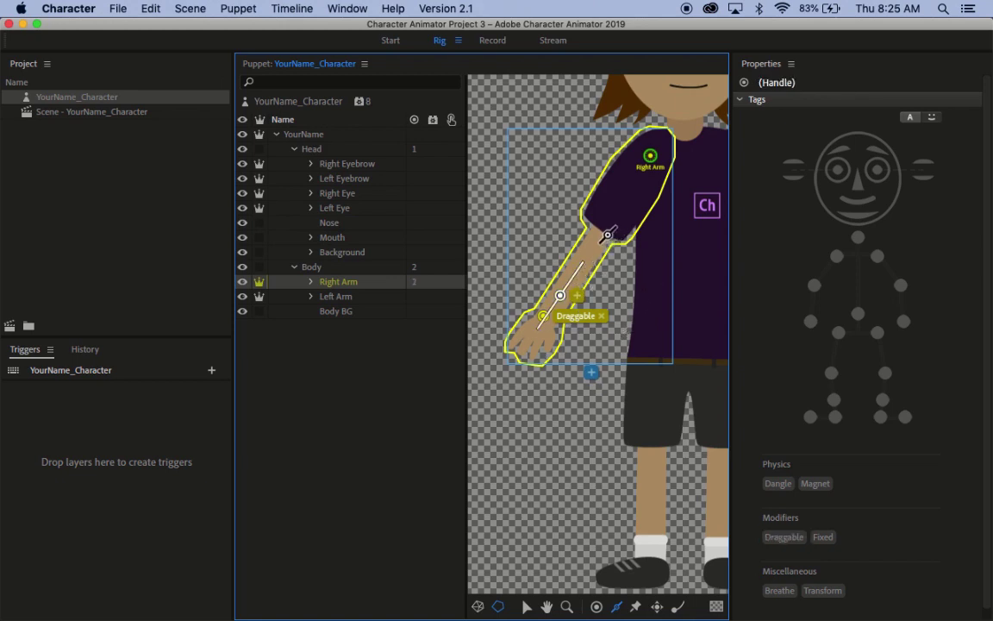
drag(605, 234, 655, 156)
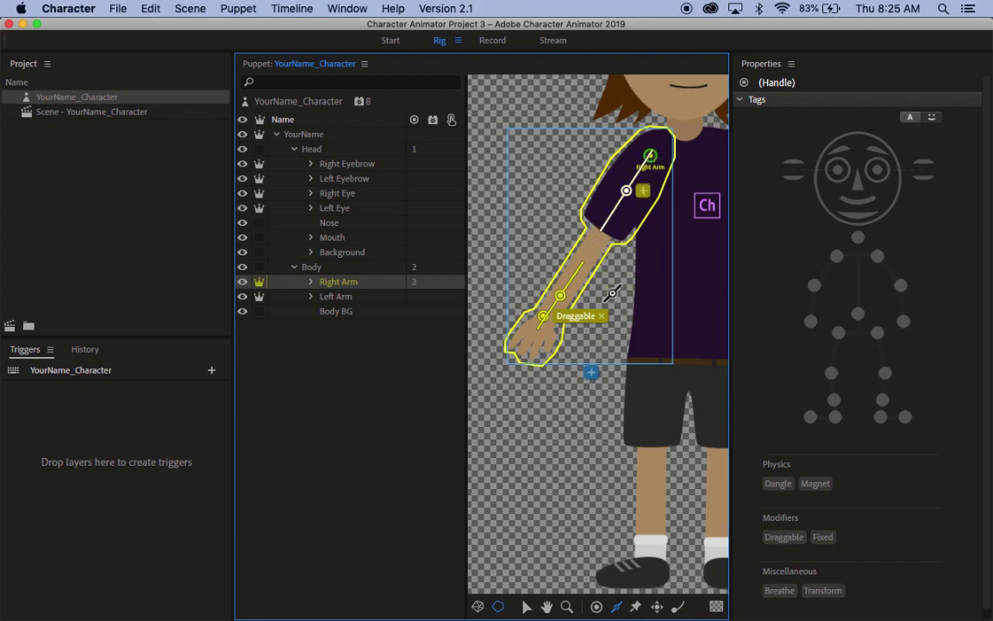
Test how both arms bend in the scene by moving the right and left hands
click(492, 43)
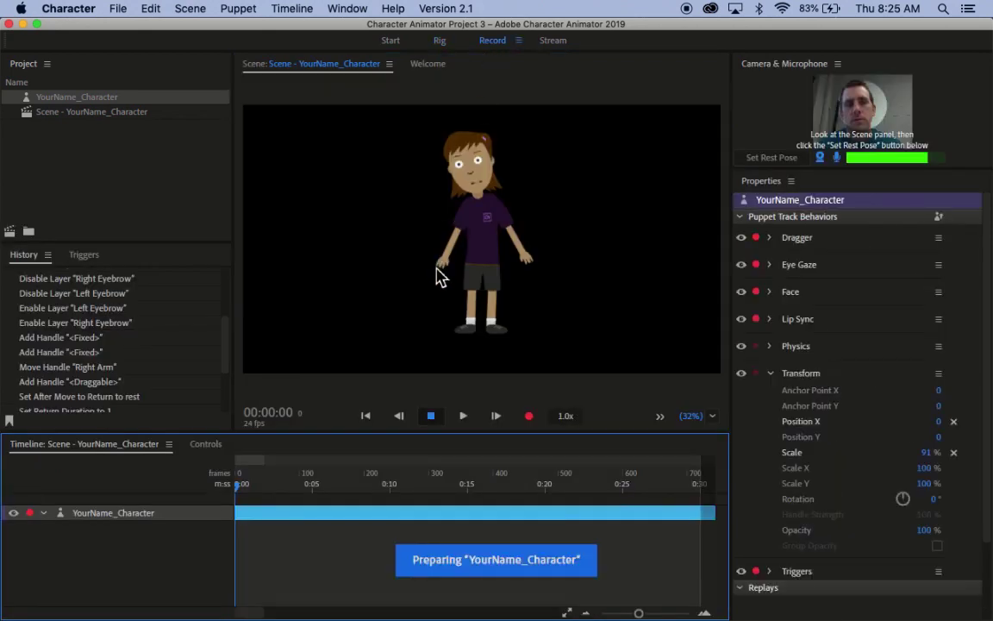
drag(442, 270, 412, 202)
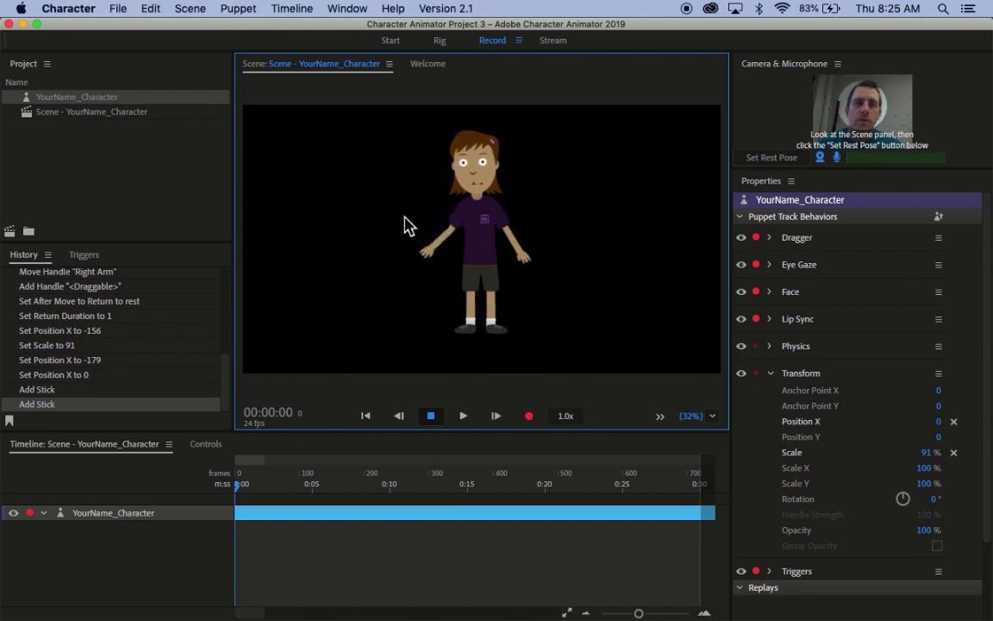
drag(437, 265, 407, 284)
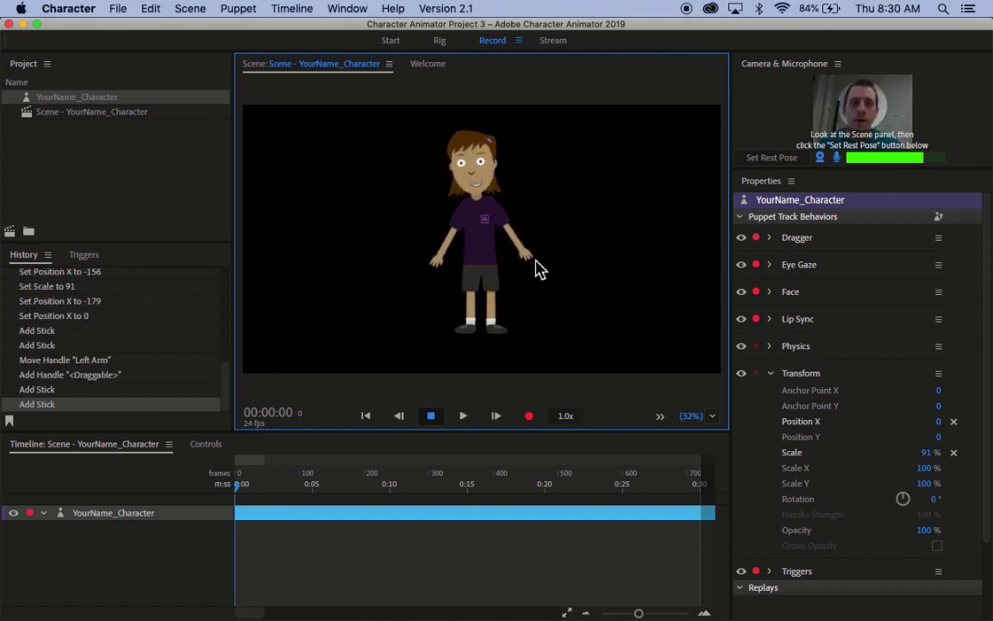
drag(528, 260, 562, 205)
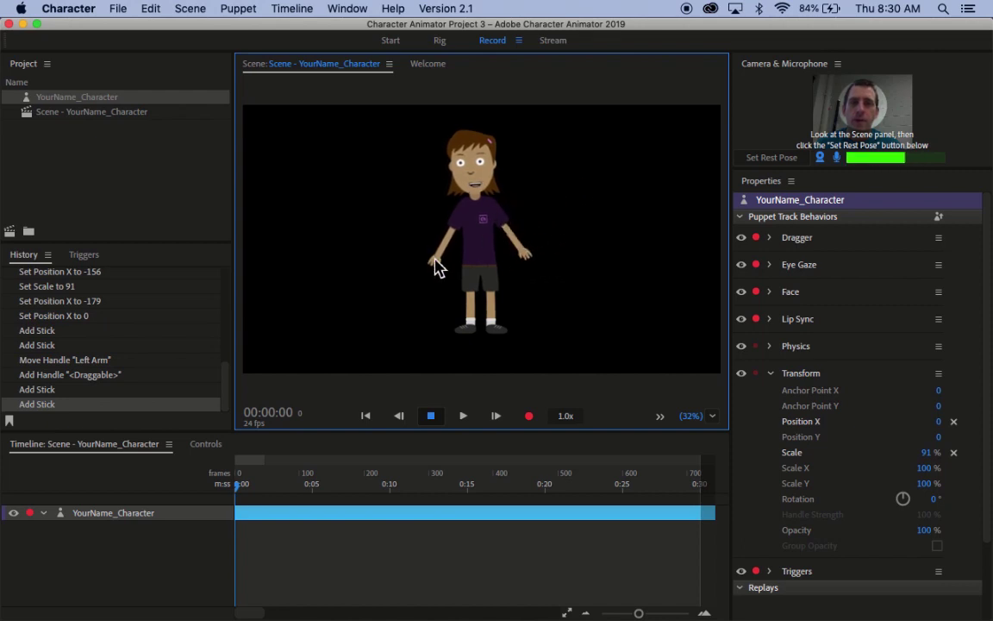
drag(435, 267, 437, 213)
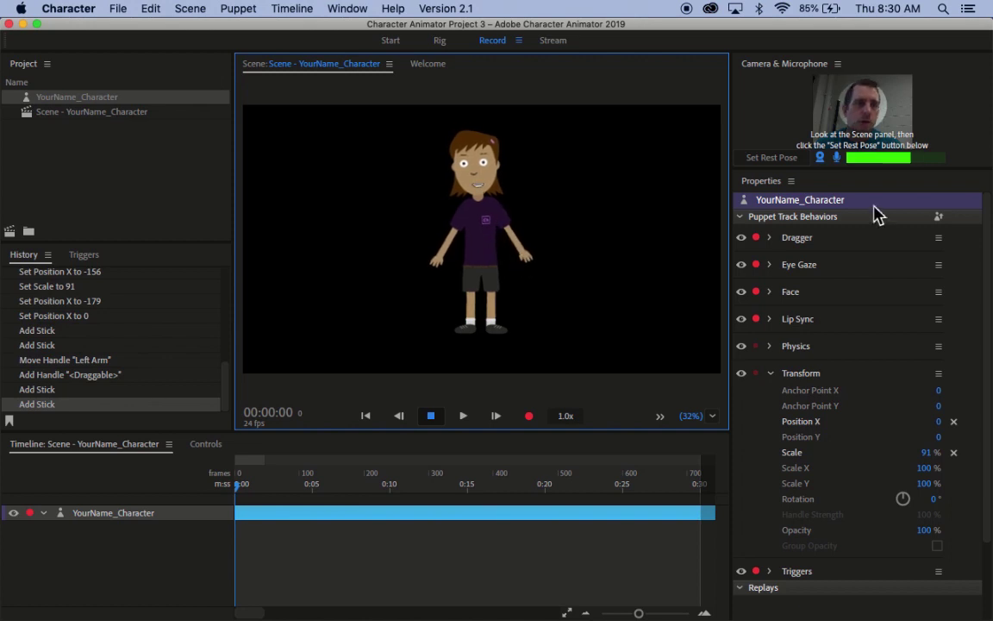
Set the Dragger's After Move option to Hold in place and pose both hands at the puppet's hips
click(769, 238)
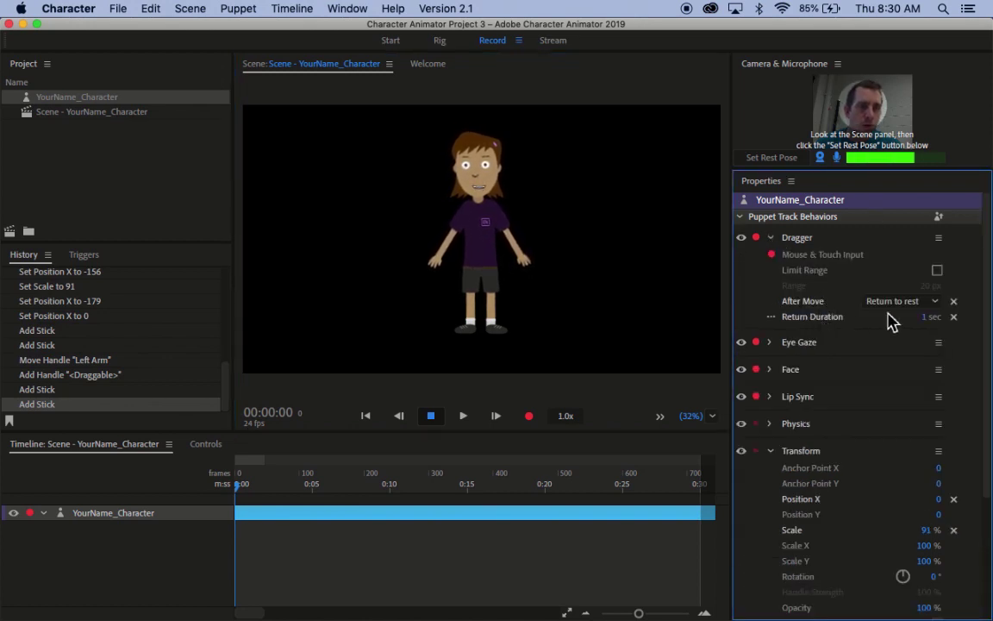
click(936, 303)
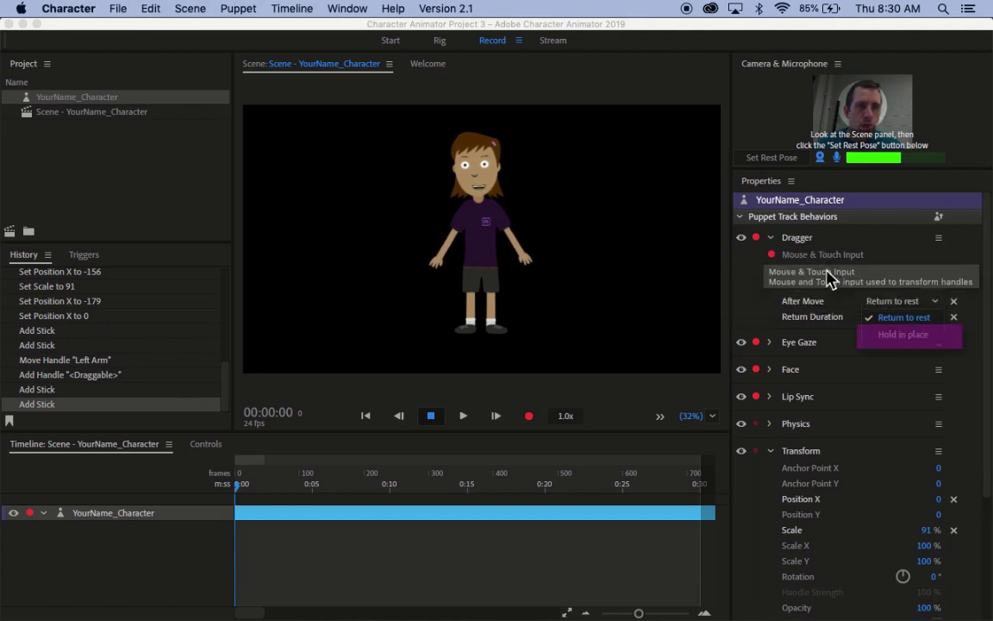
click(898, 334)
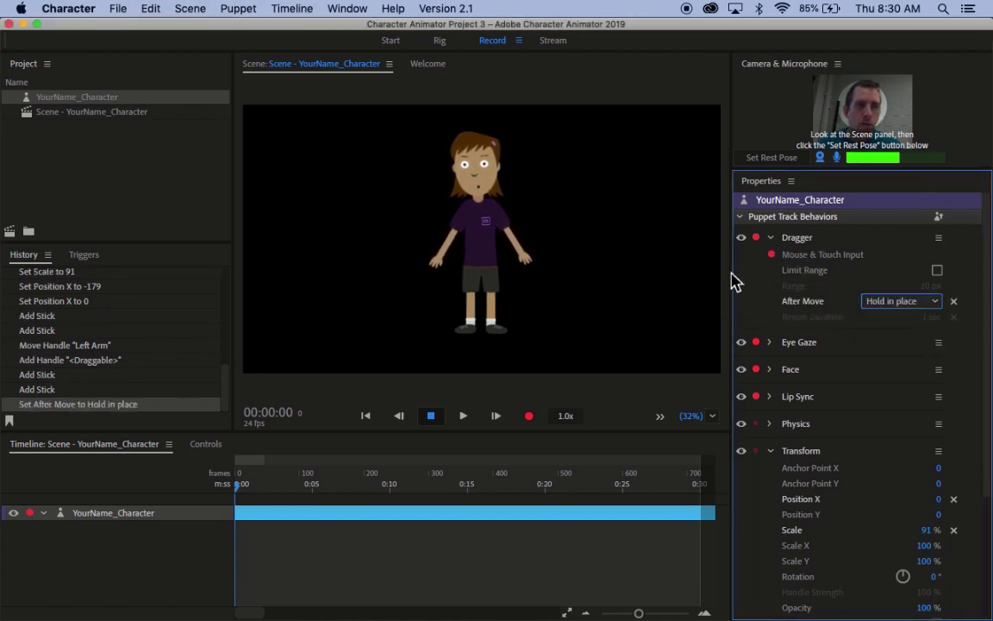
click(518, 266)
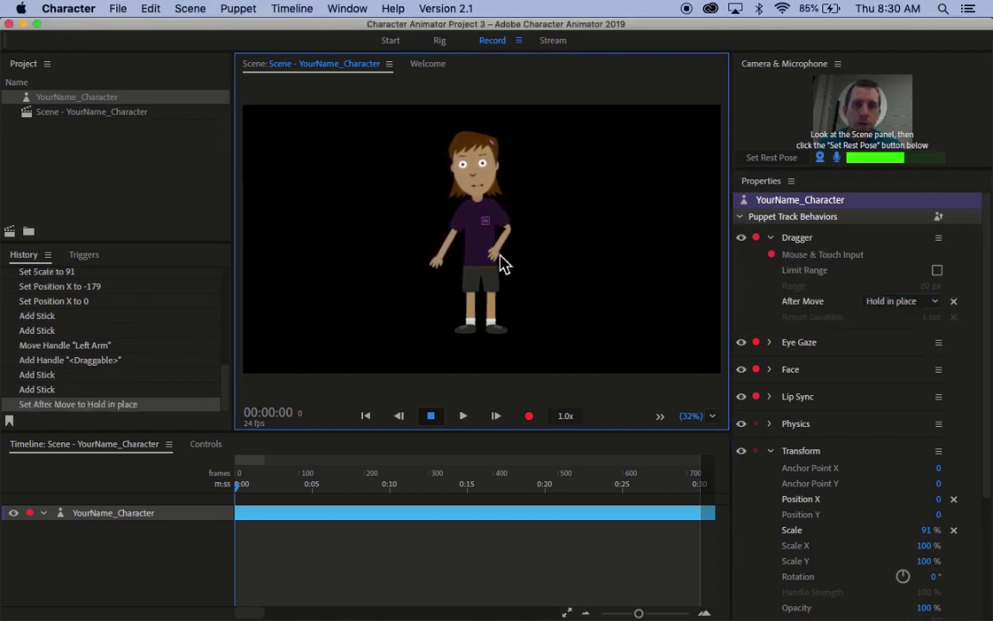
drag(435, 274, 461, 267)
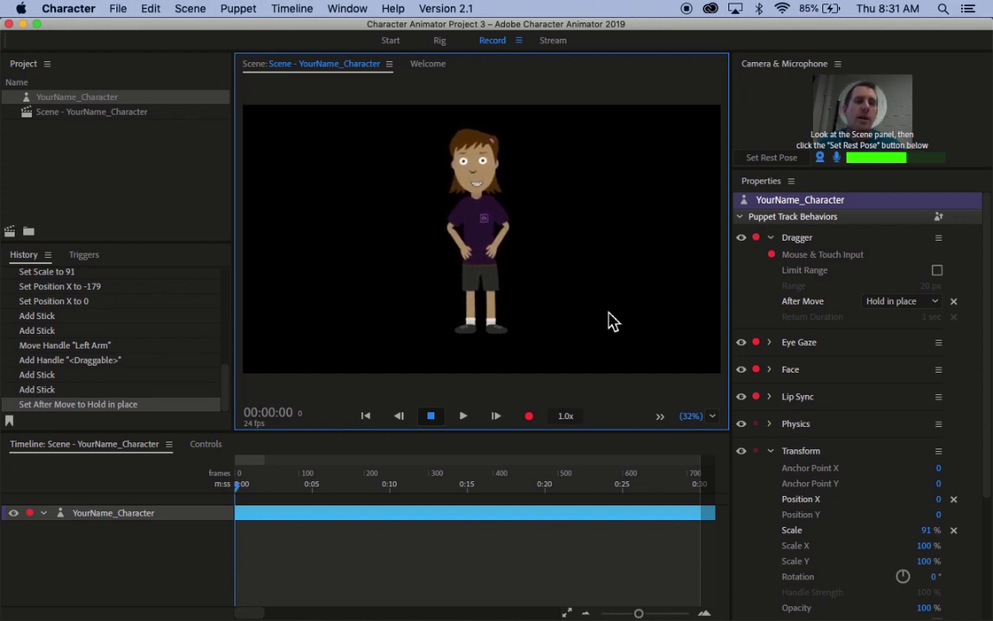
Collapse the puppet track behaviors and set the rest pose for face tracking
click(739, 217)
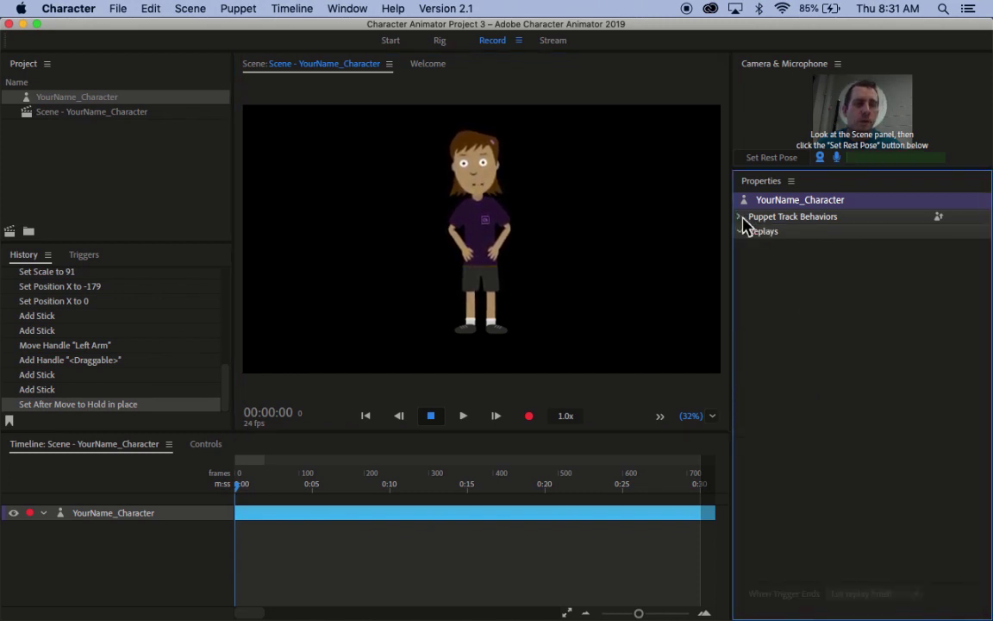
click(772, 164)
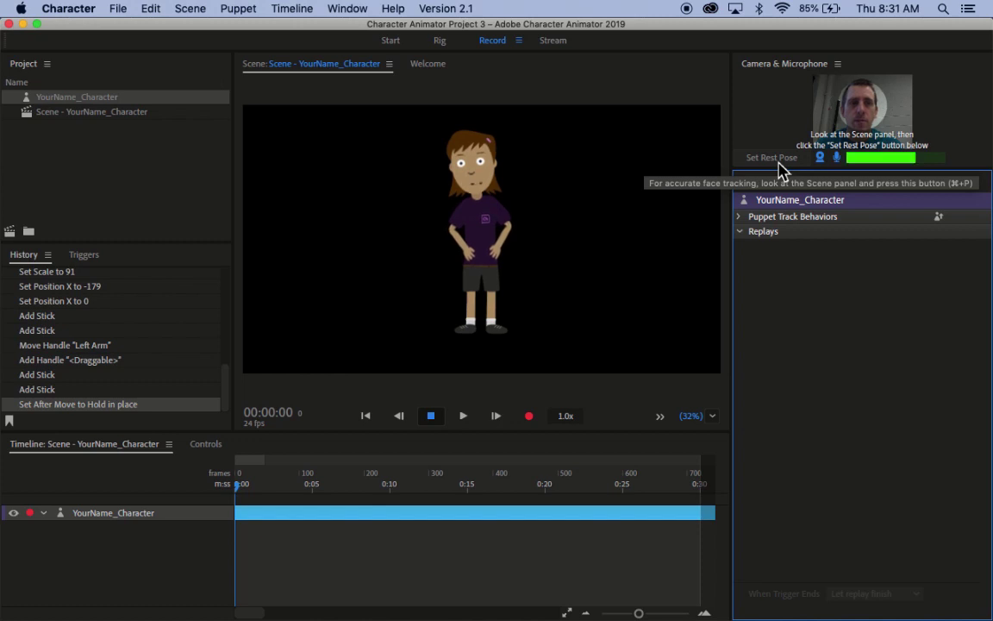
click(778, 161)
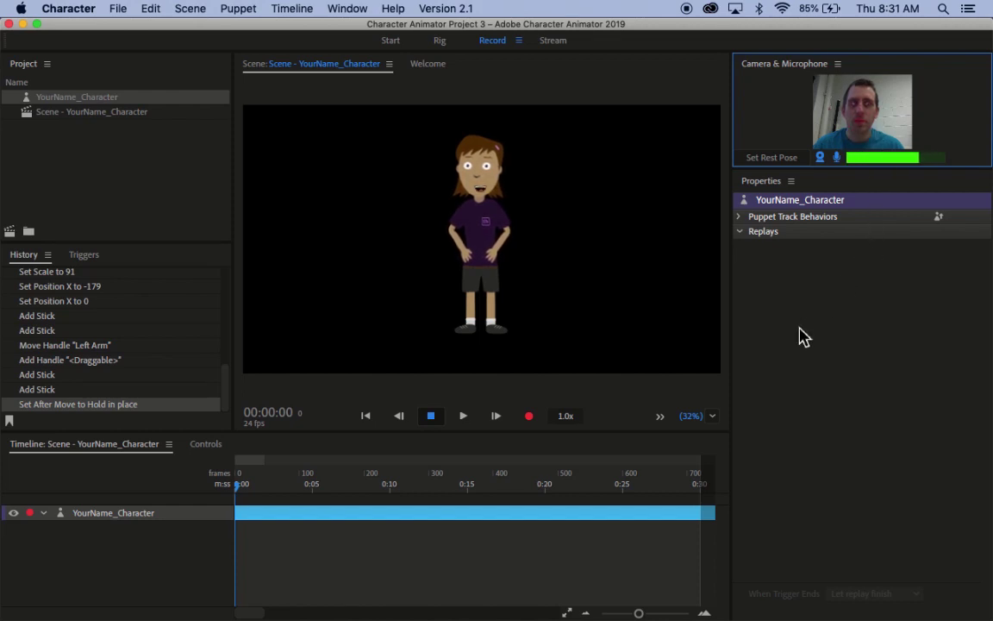
Record a performance of about 13 seconds from the scene's start, waving the right arm and returning it to the hip
click(530, 417)
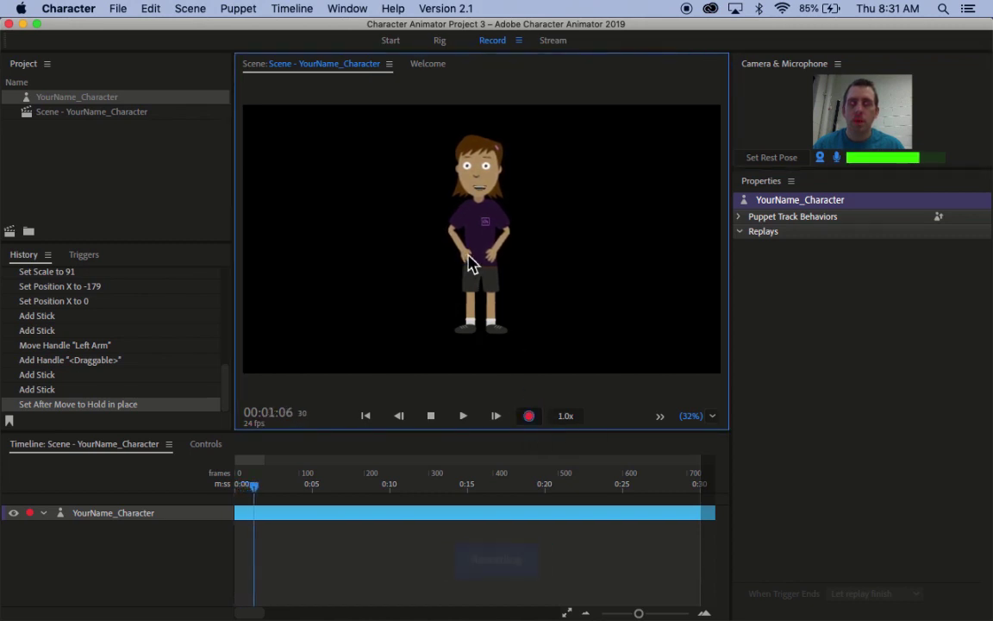
mouse_move(470, 267)
mouse_down()
mouse_move(428, 240)
mouse_move(419, 197)
mouse_move(443, 194)
mouse_move(414, 202)
mouse_move(436, 186)
mouse_move(408, 204)
mouse_move(446, 193)
mouse_move(433, 181)
mouse_move(430, 229)
mouse_move(463, 252)
mouse_up()
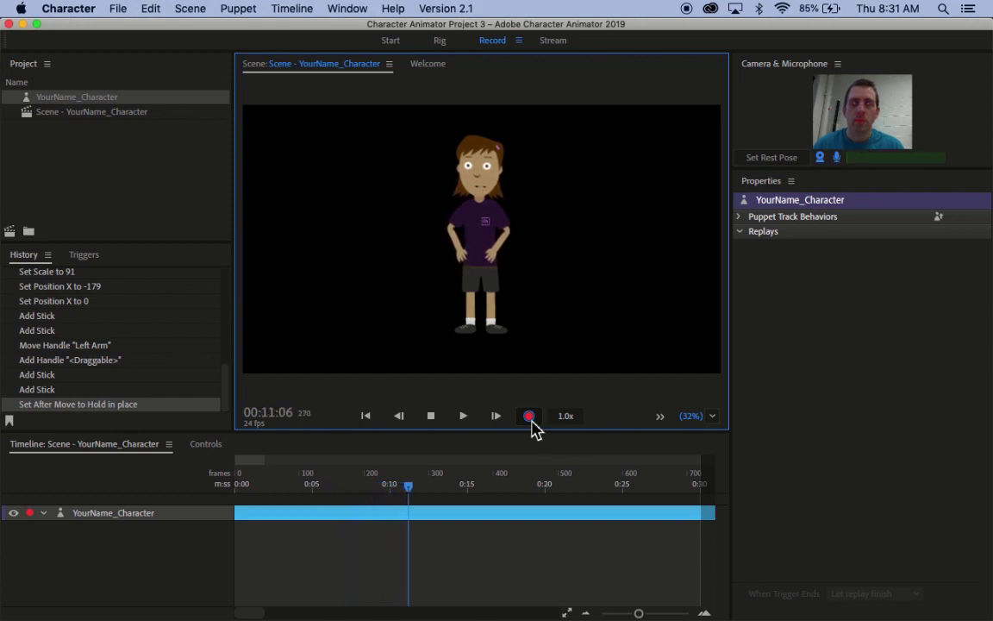
click(532, 422)
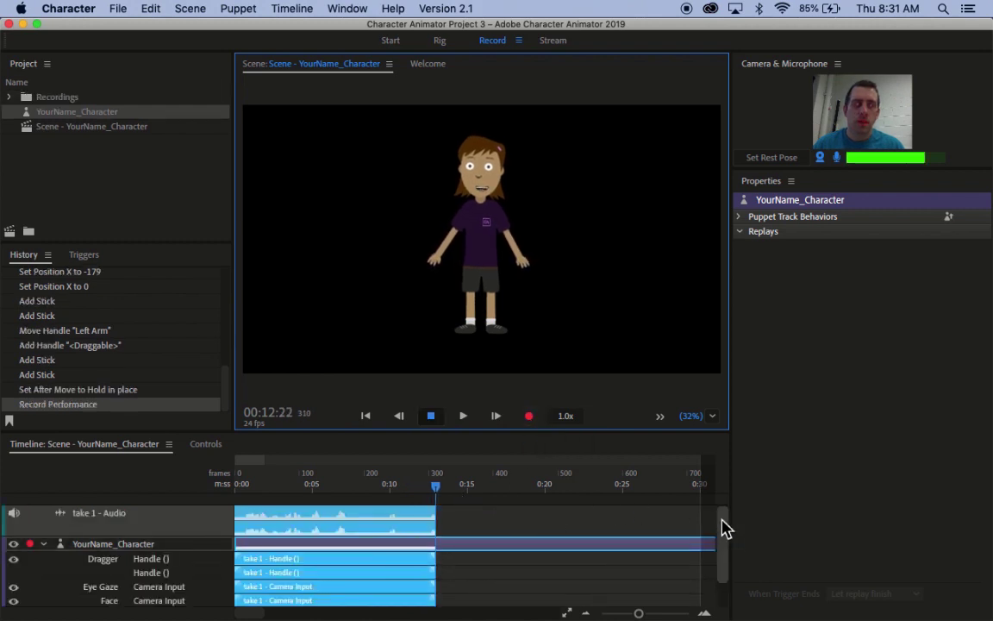
Play back the opening of the recorded take from frame 0, stop it, and return the playhead to the start
drag(724, 527, 514, 527)
click(434, 487)
drag(385, 495, 226, 503)
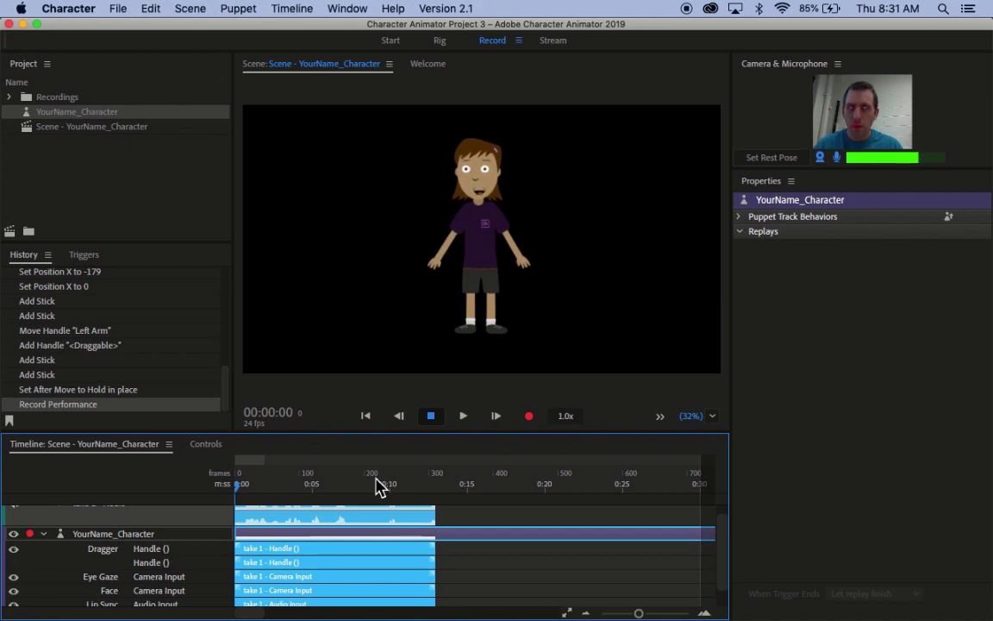
key(space)
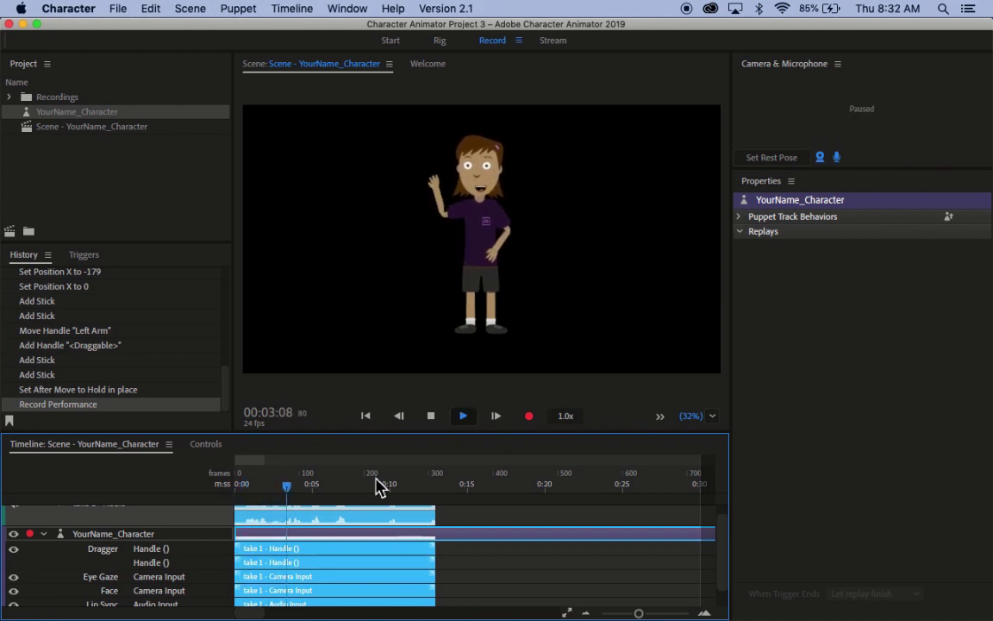
key(space)
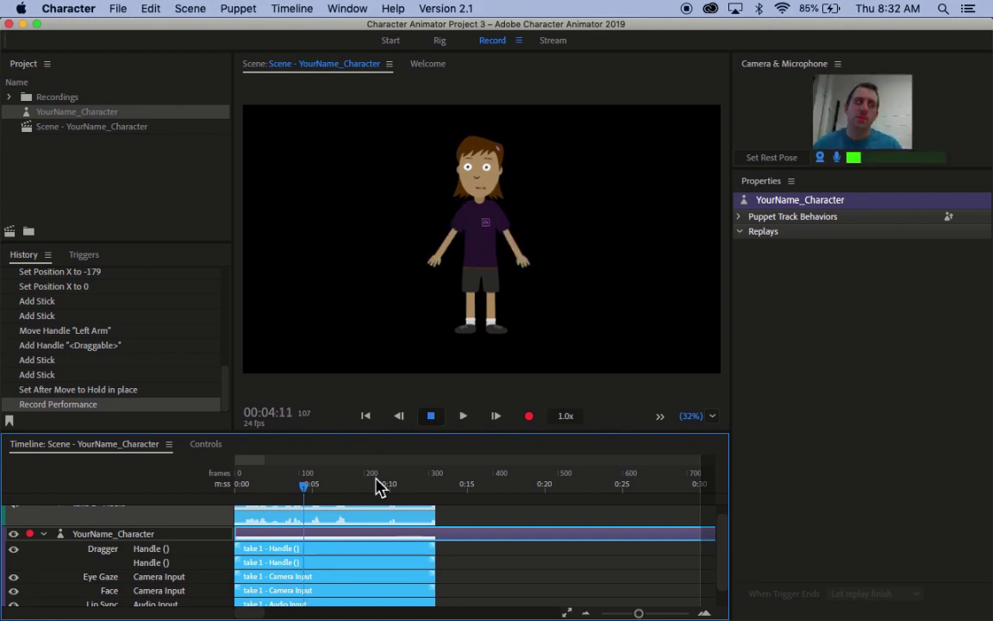
drag(311, 496, 213, 507)
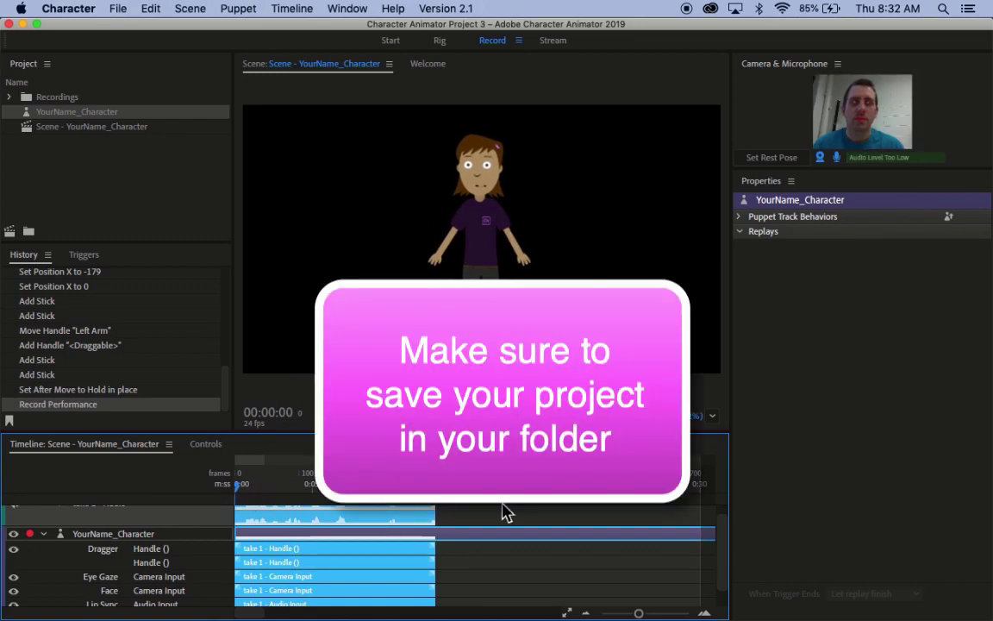